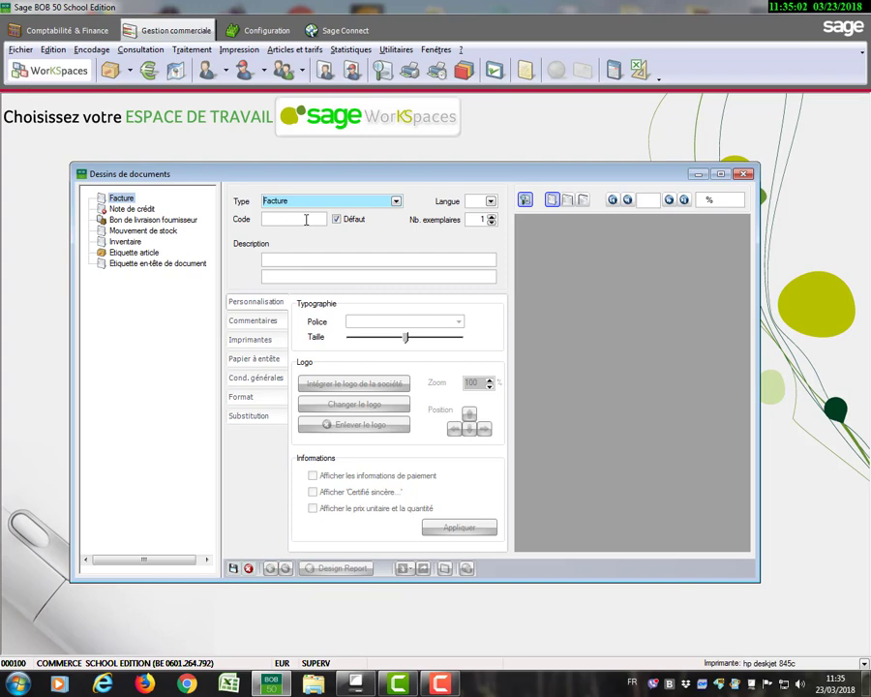
Step: Give the new Facture document design the code VENTE and the description Facturation-Vente, and try to save it
{"action": "left_click", "coordinate": [305, 220]}
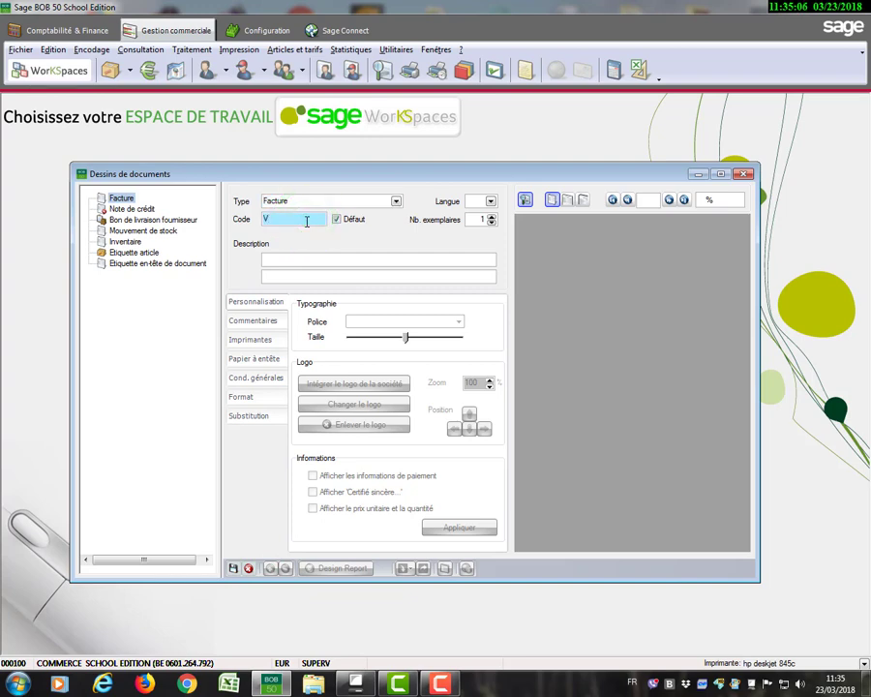
{"action": "type", "text": "VENTE"}
{"action": "left_click", "coordinate": [309, 259]}
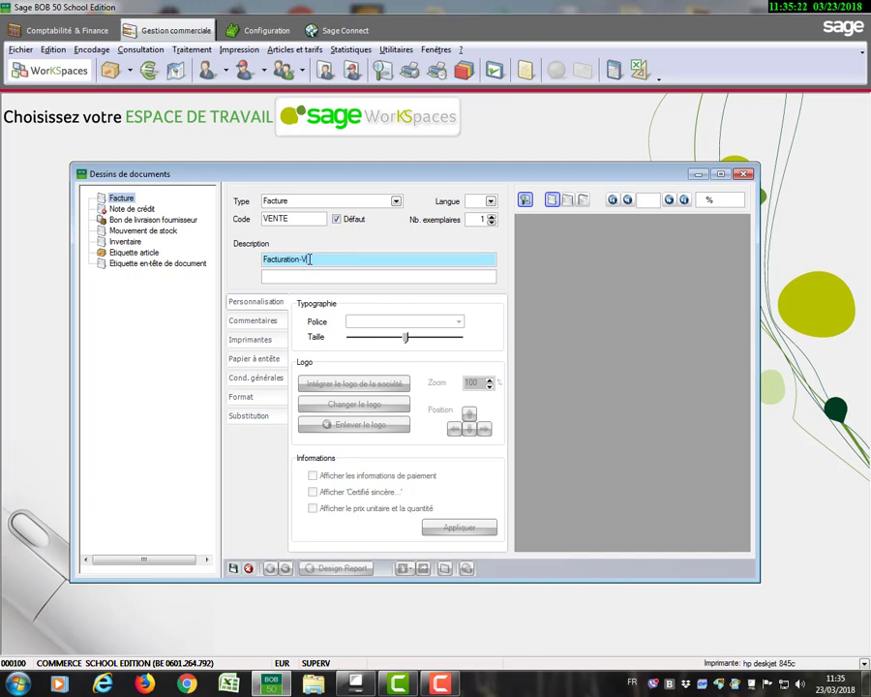
{"action": "type", "text": "ente"}
{"action": "left_click", "coordinate": [232, 568]}
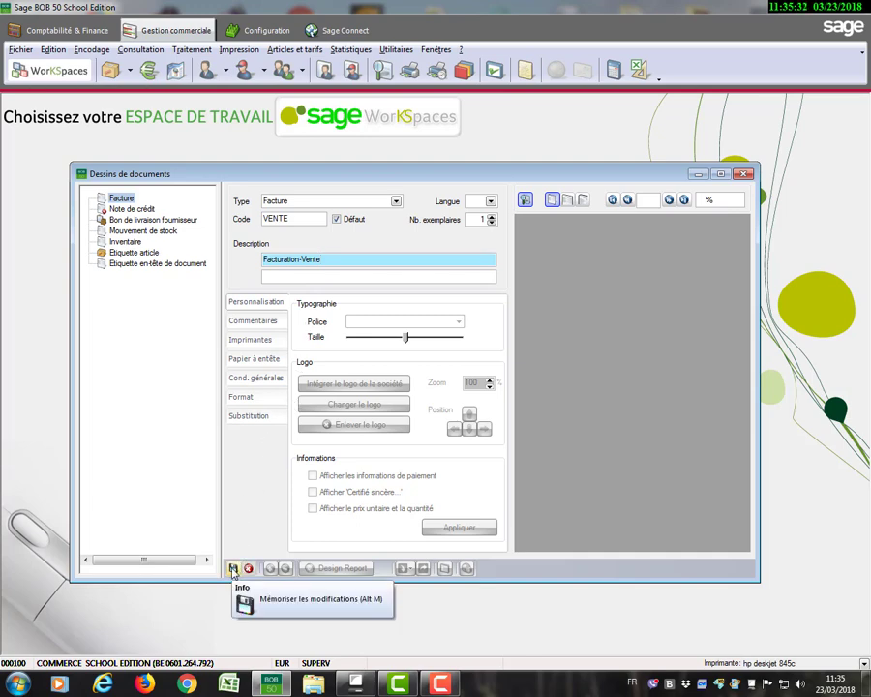
{"action": "left_click", "coordinate": [232, 568]}
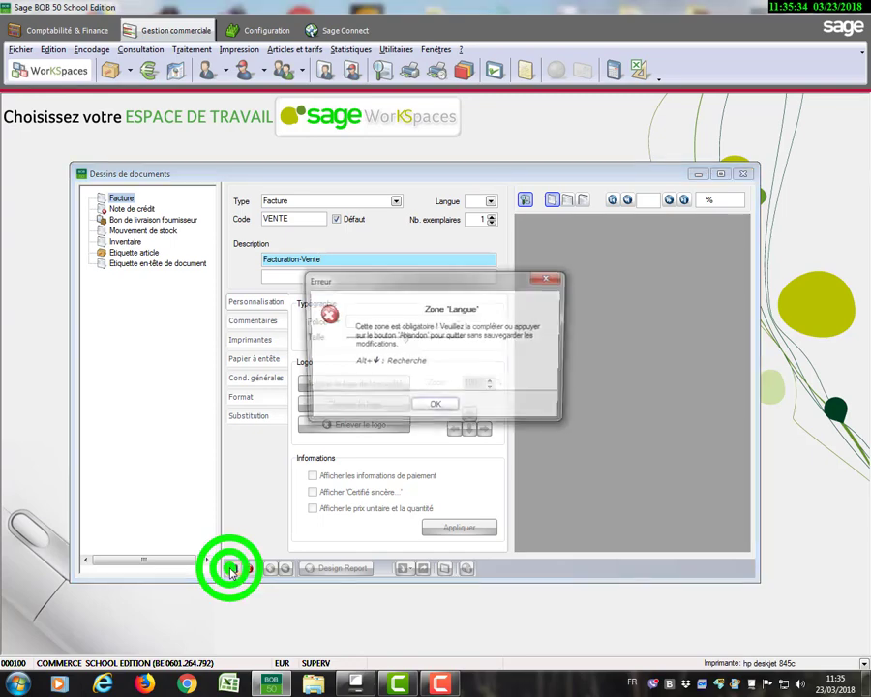
{"action": "left_click", "coordinate": [435, 406]}
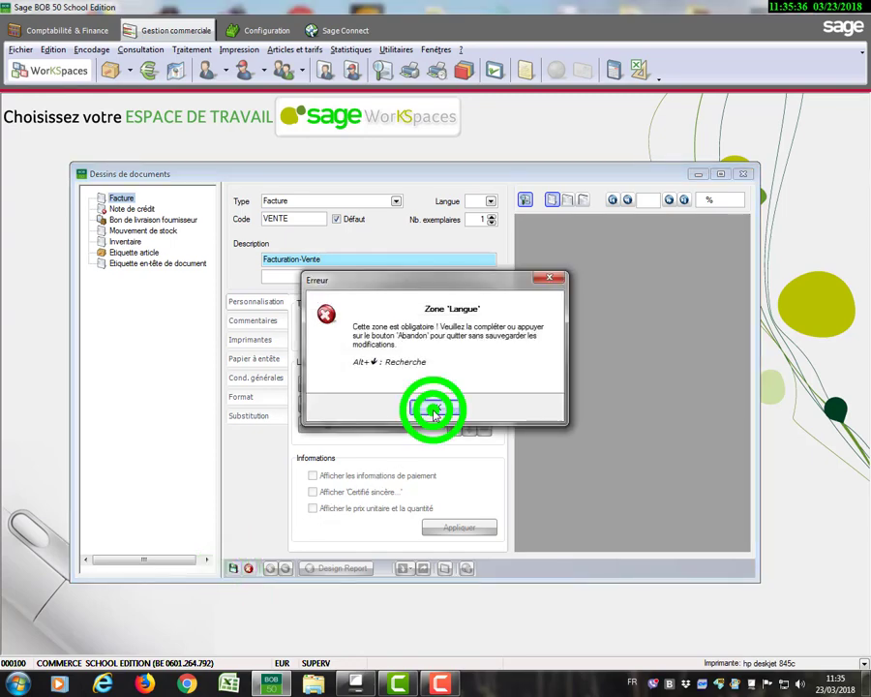
Step: Set the invoice design's language to Français (F) and save the design
{"action": "left_click", "coordinate": [490, 202]}
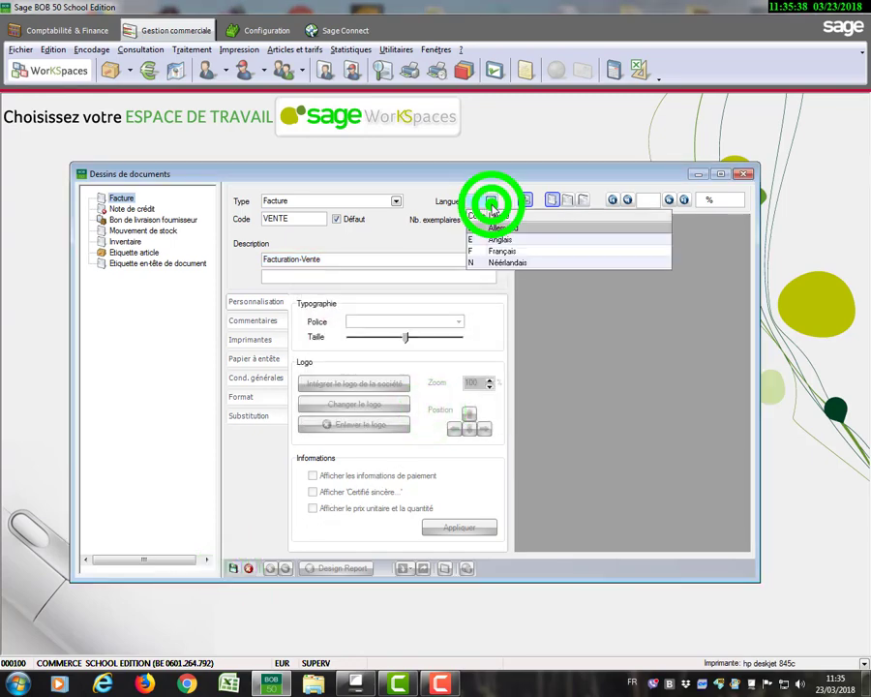
{"action": "left_click", "coordinate": [480, 253]}
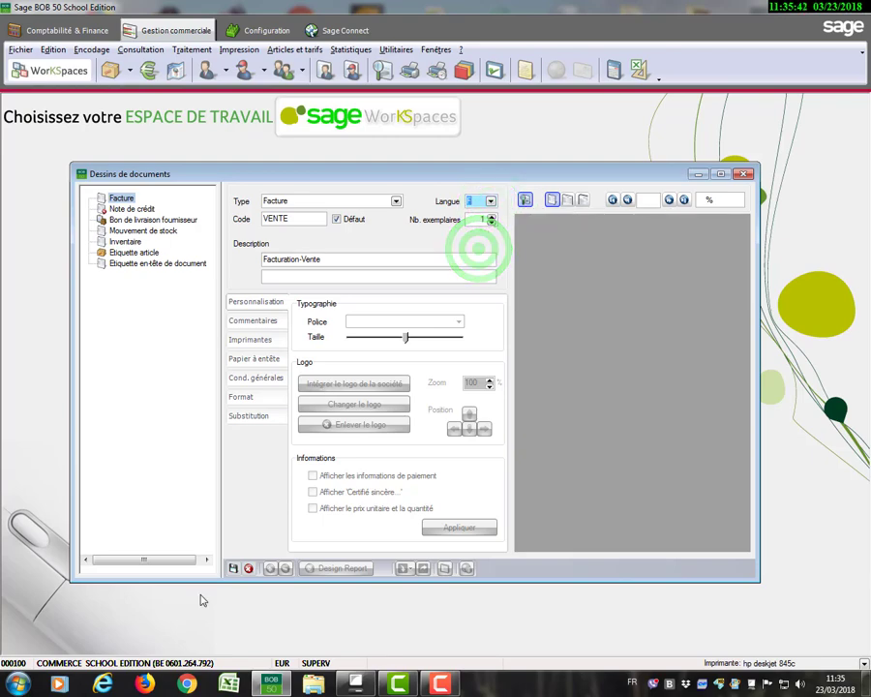
{"action": "left_click", "coordinate": [232, 568]}
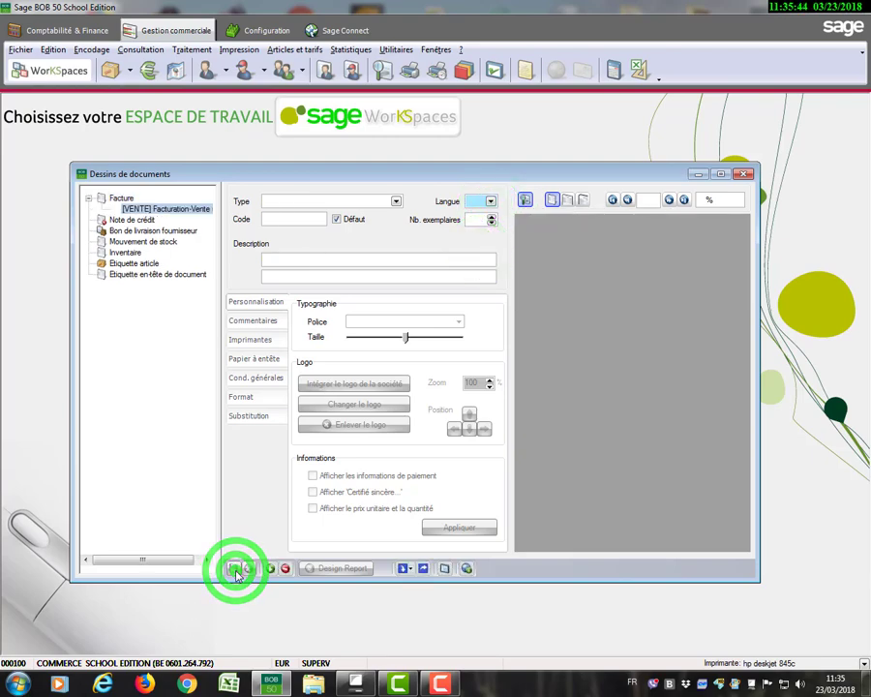
Step: Load a standard document into the Facturation-Vente design, showing all types and choosing the first Facture model
{"action": "left_click", "coordinate": [409, 571]}
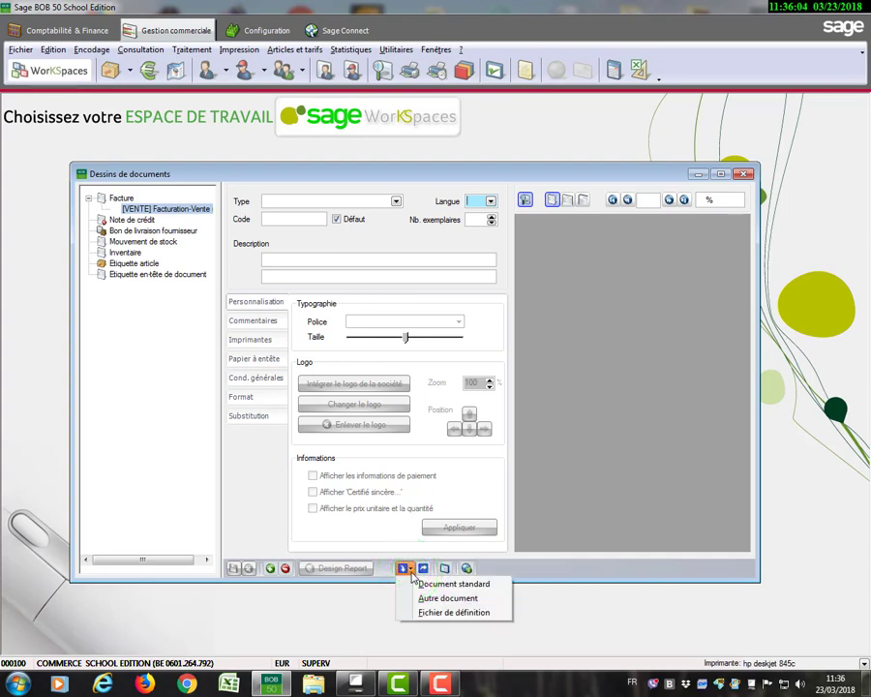
{"action": "left_click", "coordinate": [427, 585]}
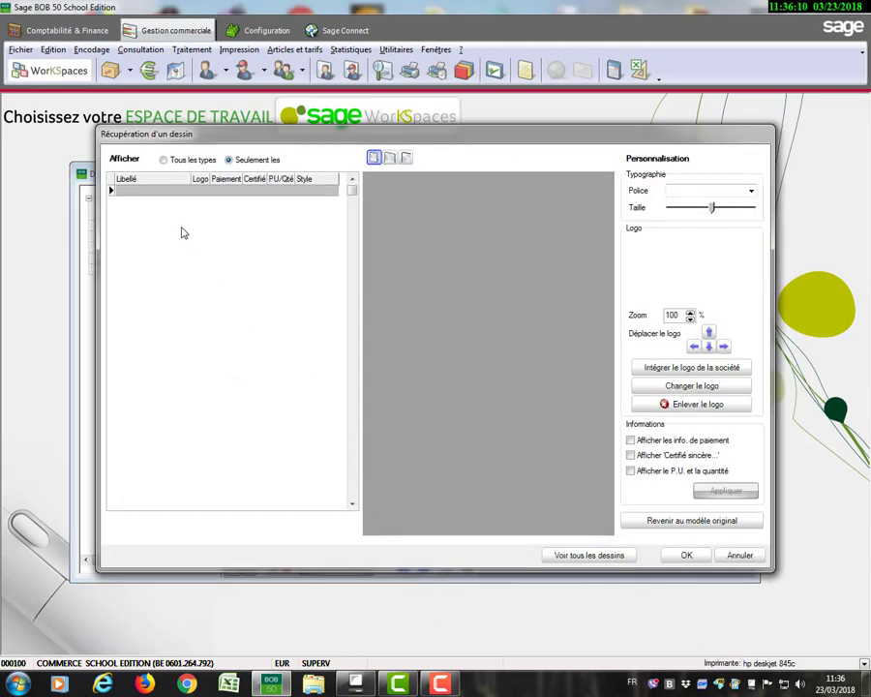
{"action": "left_click", "coordinate": [163, 161]}
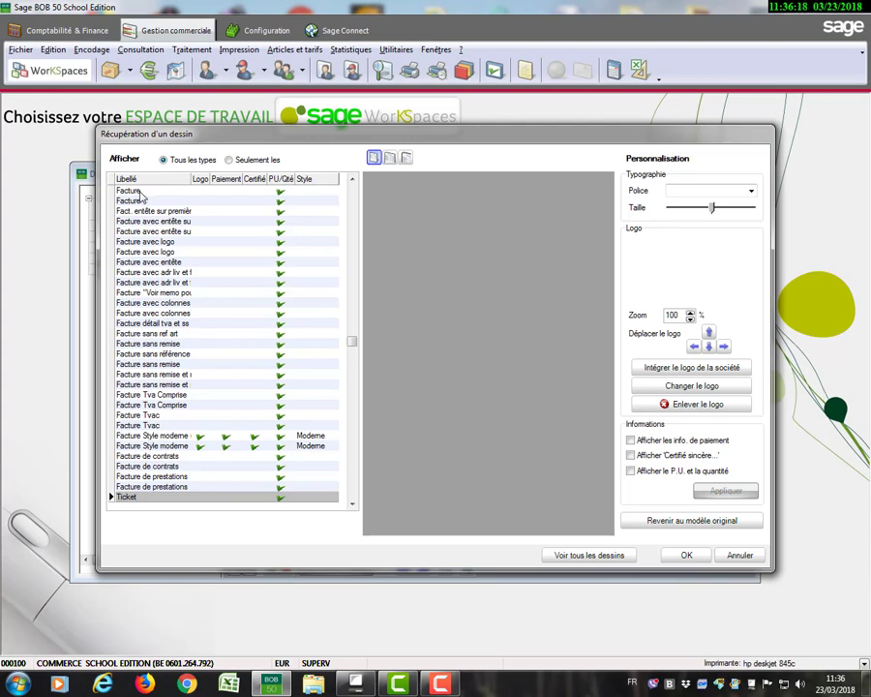
{"action": "left_click", "coordinate": [140, 193]}
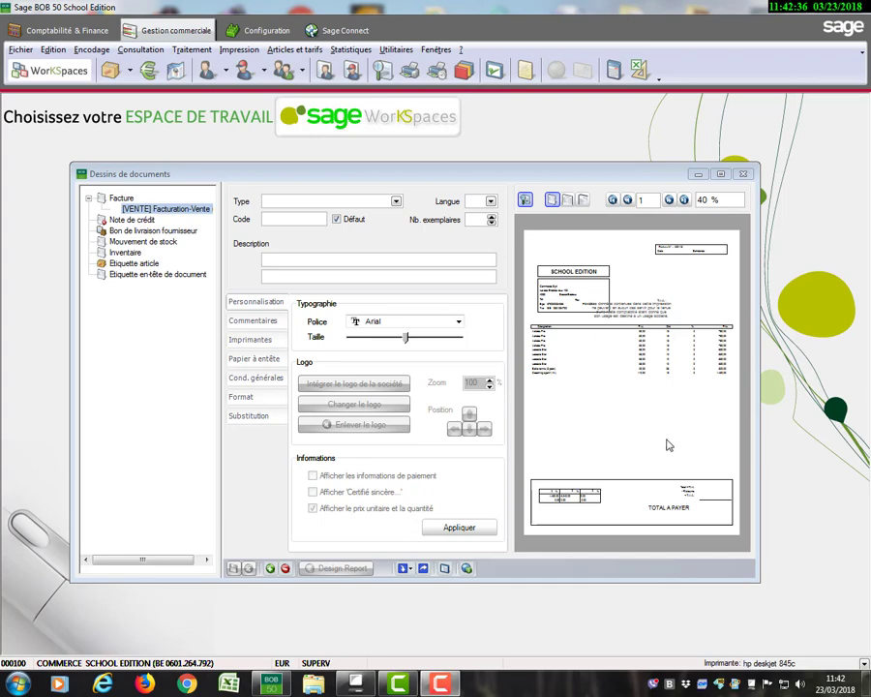
Step: Open the invoice layout in ReportBuilder and add a label reading Port in the subreport area, about 108 mm across and 60 mm down
{"action": "double_click", "coordinate": [597, 434]}
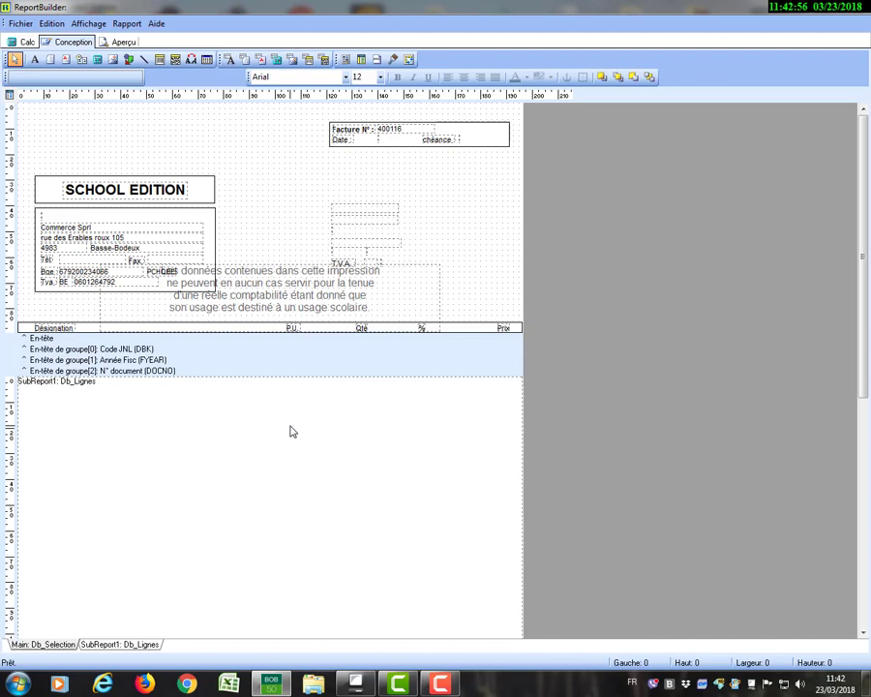
{"action": "left_click", "coordinate": [34, 60]}
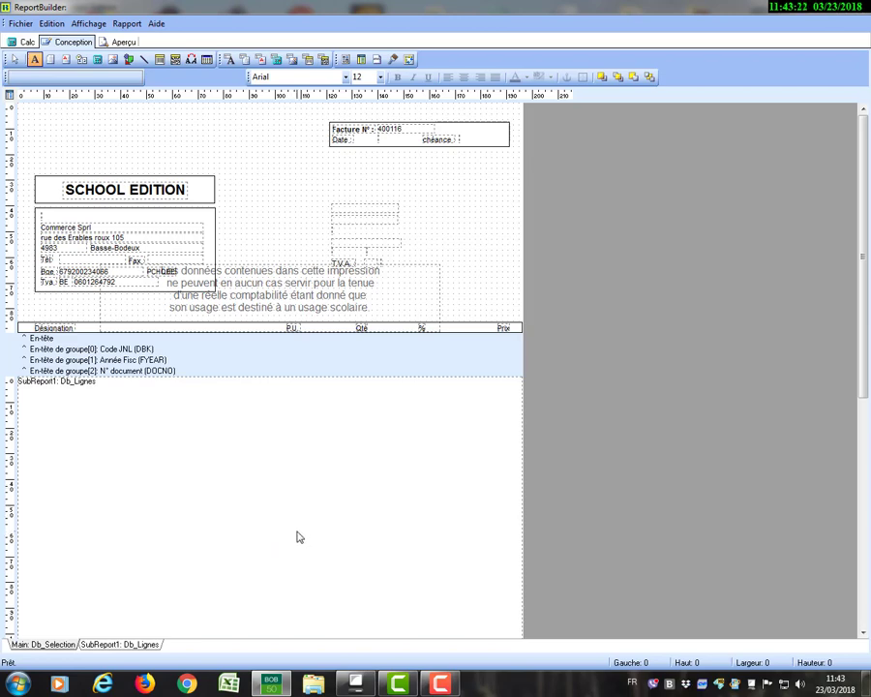
{"action": "left_click", "coordinate": [297, 535]}
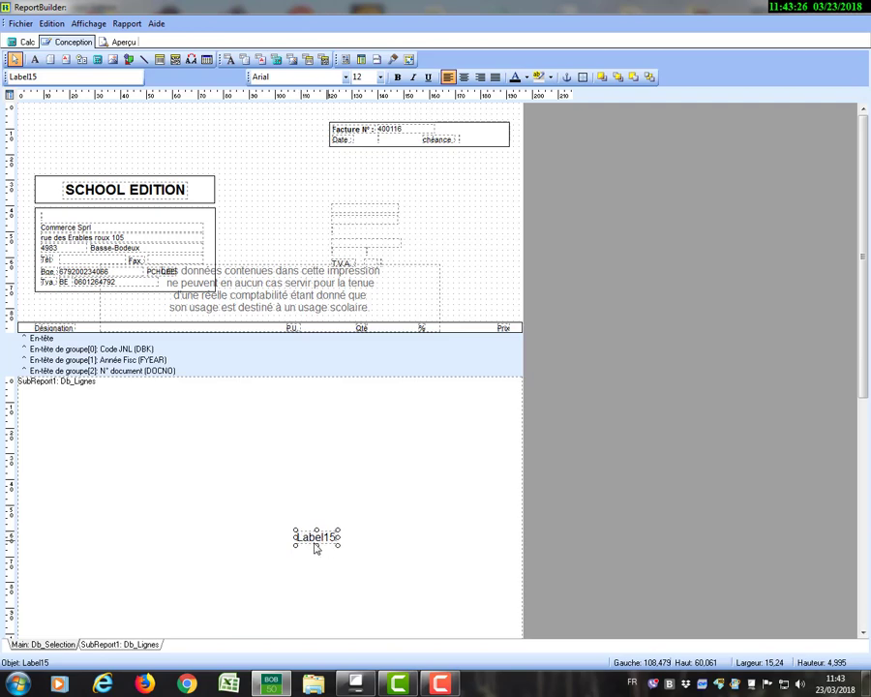
{"action": "double_click", "coordinate": [44, 77]}
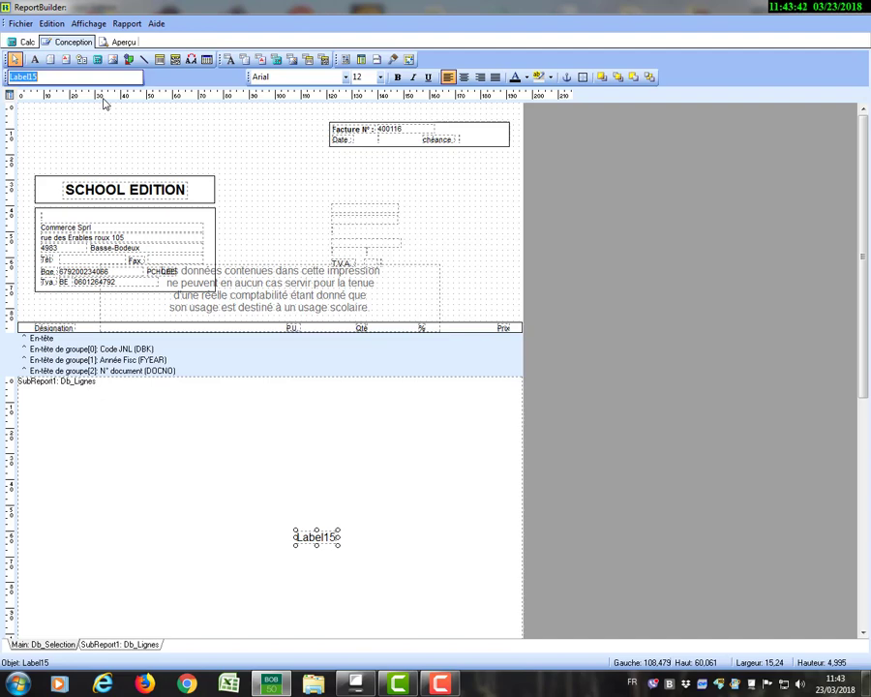
{"action": "type", "text": "Port"}
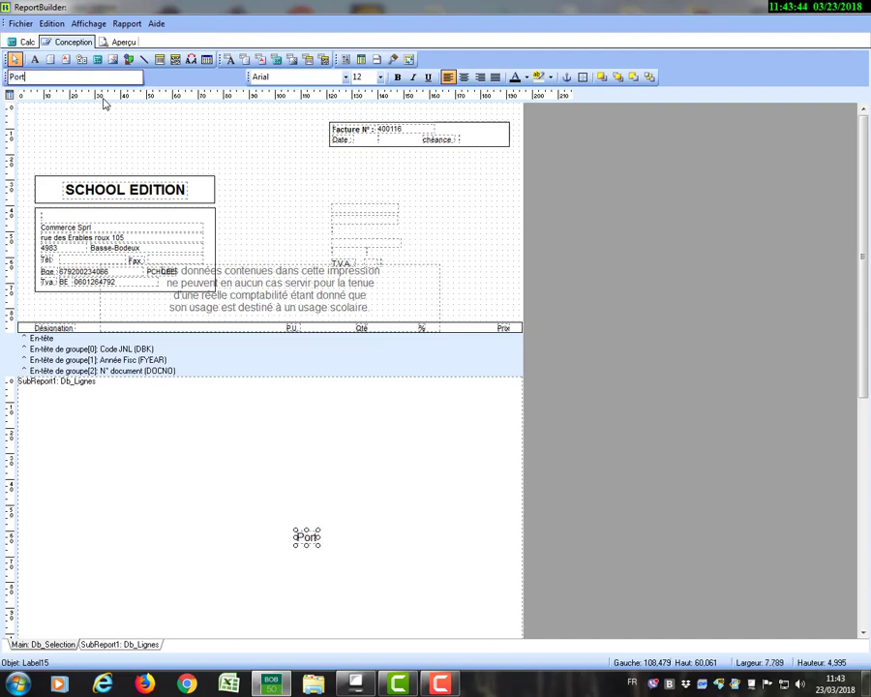
Step: Place a DBCalc total field about 17 mm wide beside the Port label, aligning its top edge with the label at about 60 mm
{"action": "left_click", "coordinate": [356, 534]}
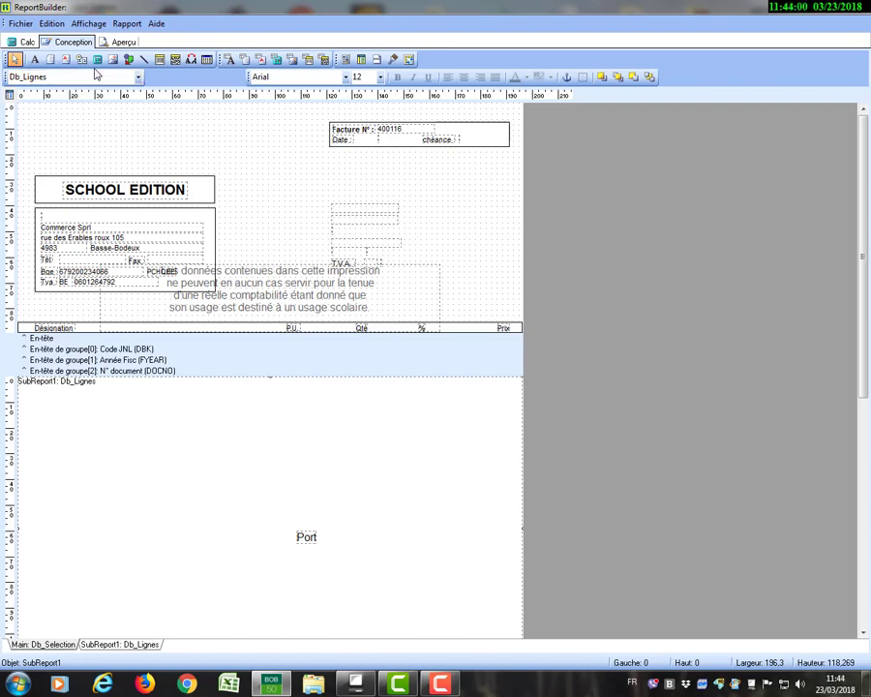
{"action": "left_click", "coordinate": [276, 60]}
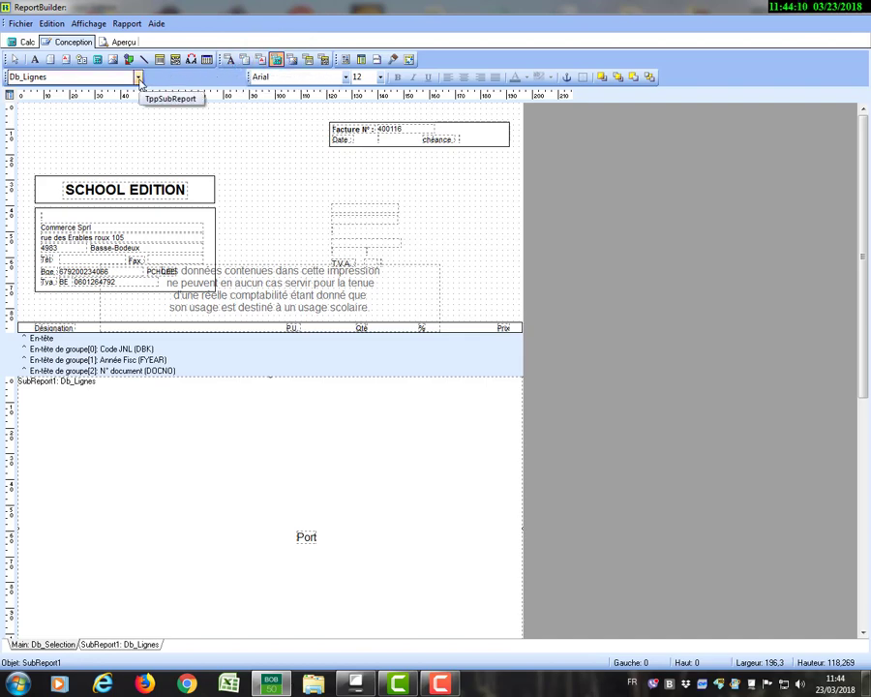
{"action": "left_click", "coordinate": [365, 540]}
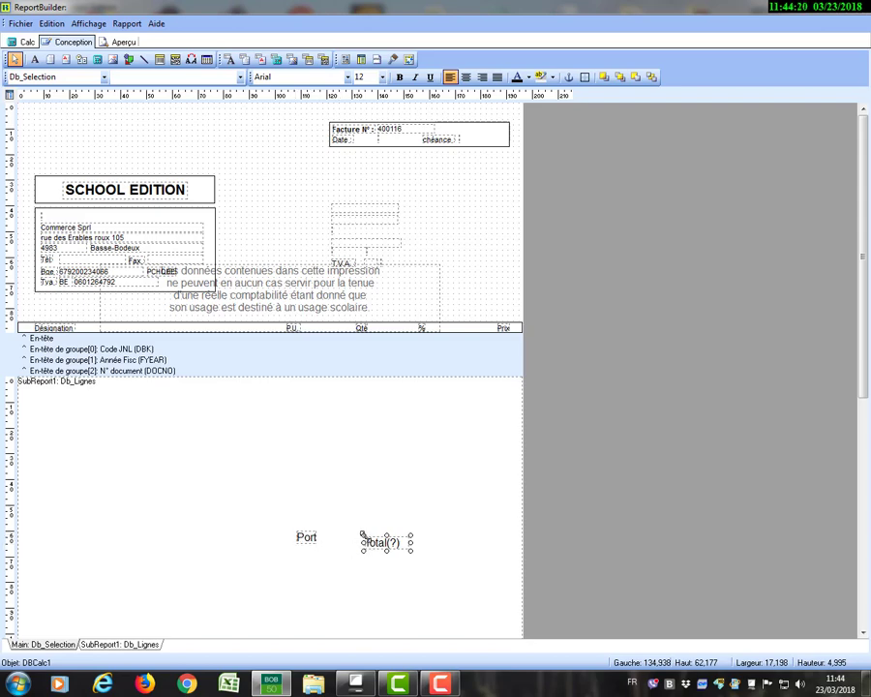
{"action": "left_click_drag", "start_coordinate": [362, 533], "coordinate": [387, 546]}
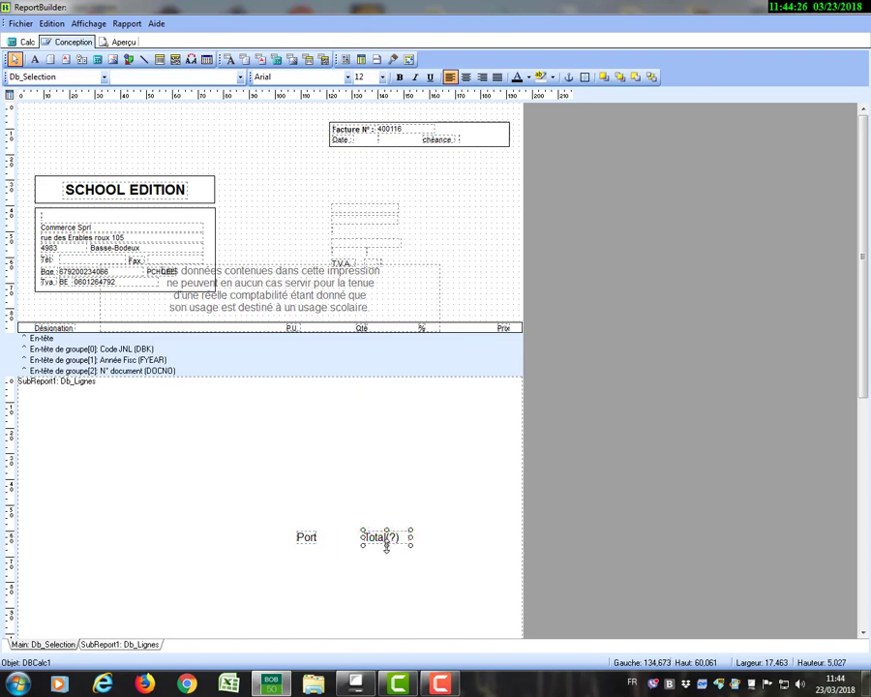
{"action": "left_click", "coordinate": [383, 541]}
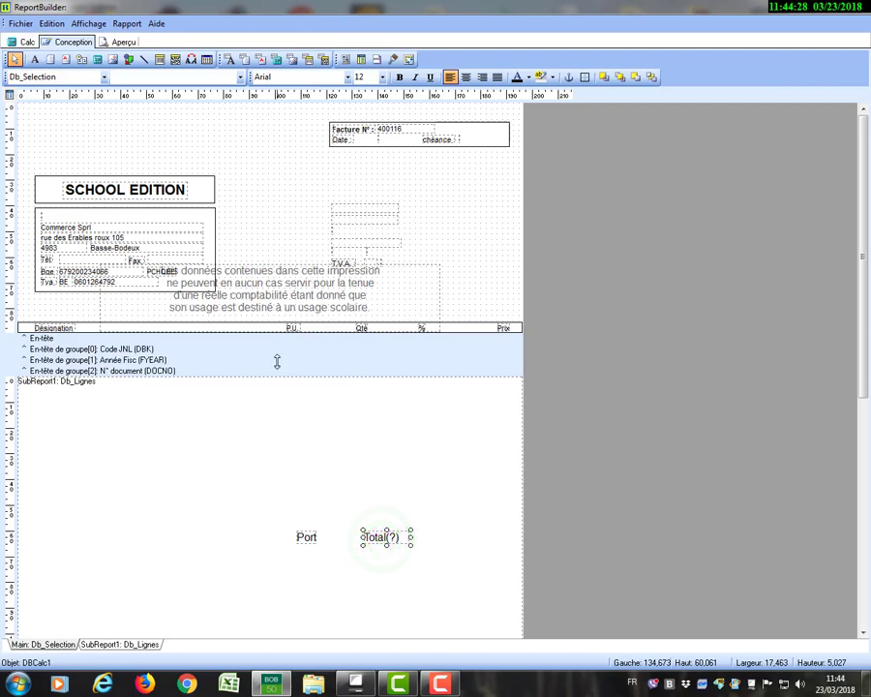
Step: Link the total field beside Port to the TRSPCHARGEAMN field of the Db_Entete data source
{"action": "left_click", "coordinate": [103, 77]}
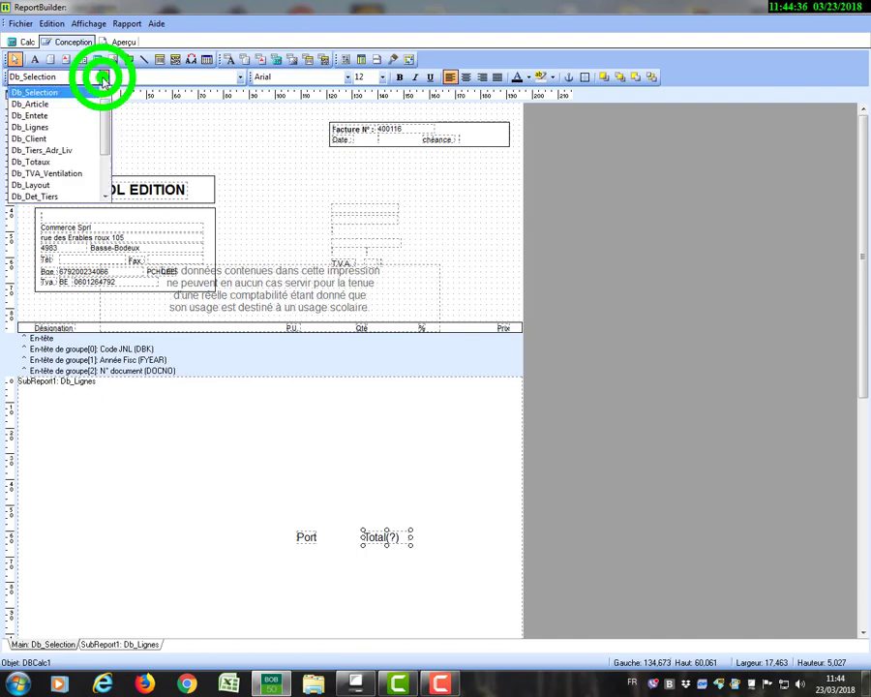
{"action": "left_click", "coordinate": [83, 115]}
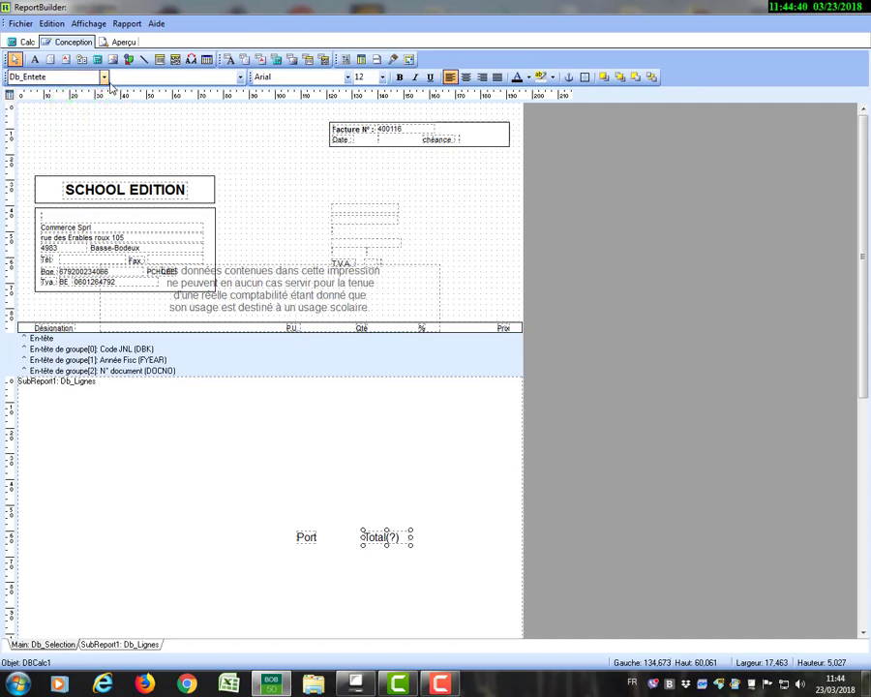
{"action": "left_click", "coordinate": [240, 78]}
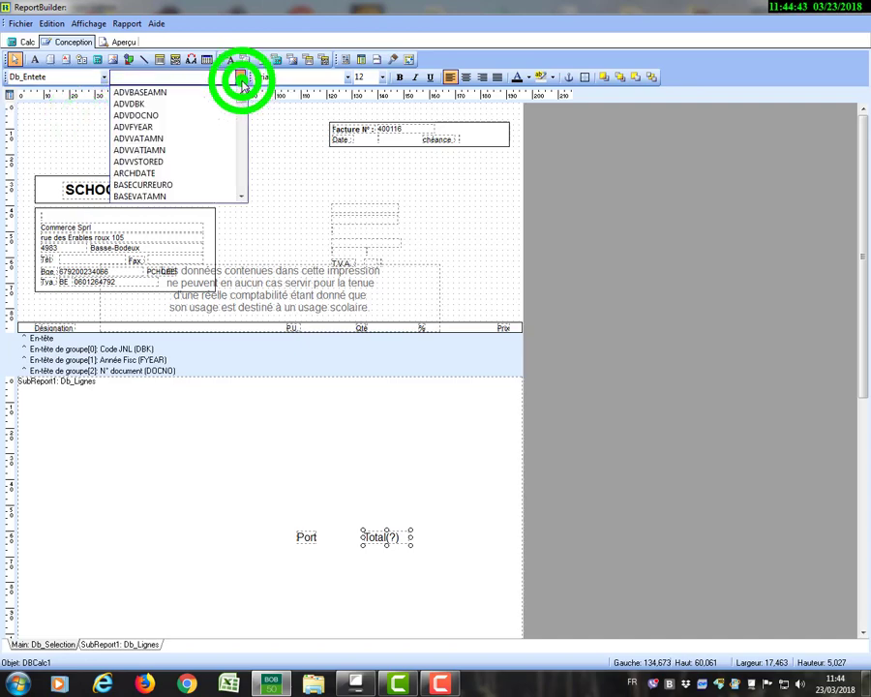
{"action": "left_click", "coordinate": [242, 197]}
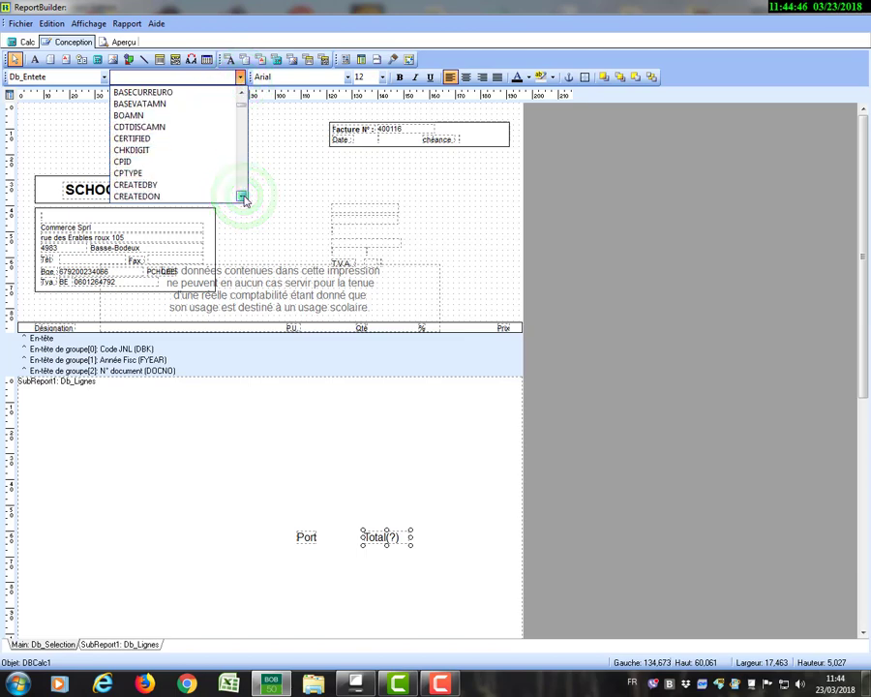
{"action": "left_click_drag", "start_coordinate": [243, 198], "coordinate": [244, 199]}
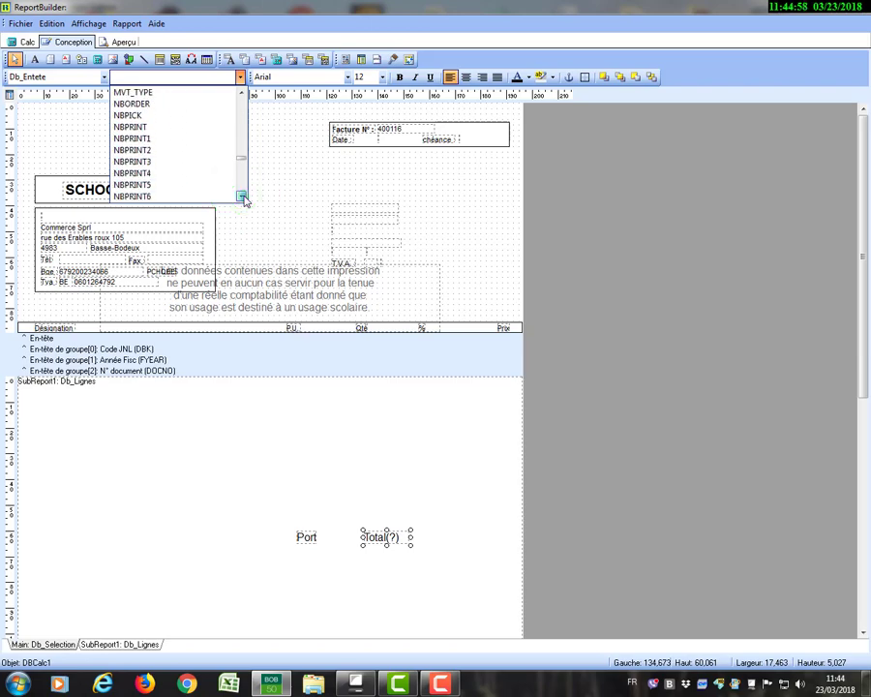
{"action": "left_click_drag", "start_coordinate": [244, 200], "coordinate": [244, 199]}
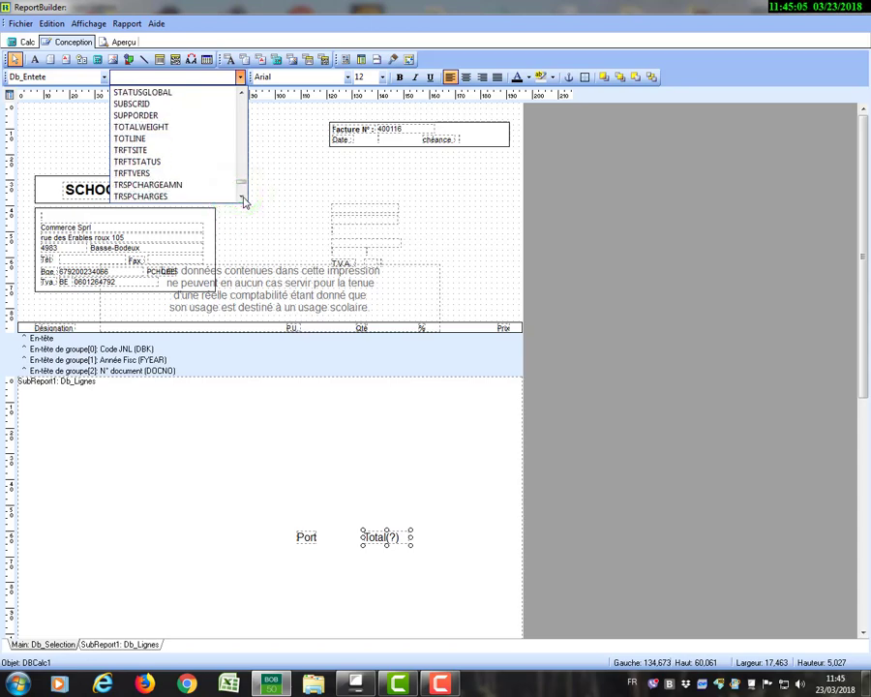
{"action": "left_click", "coordinate": [170, 186]}
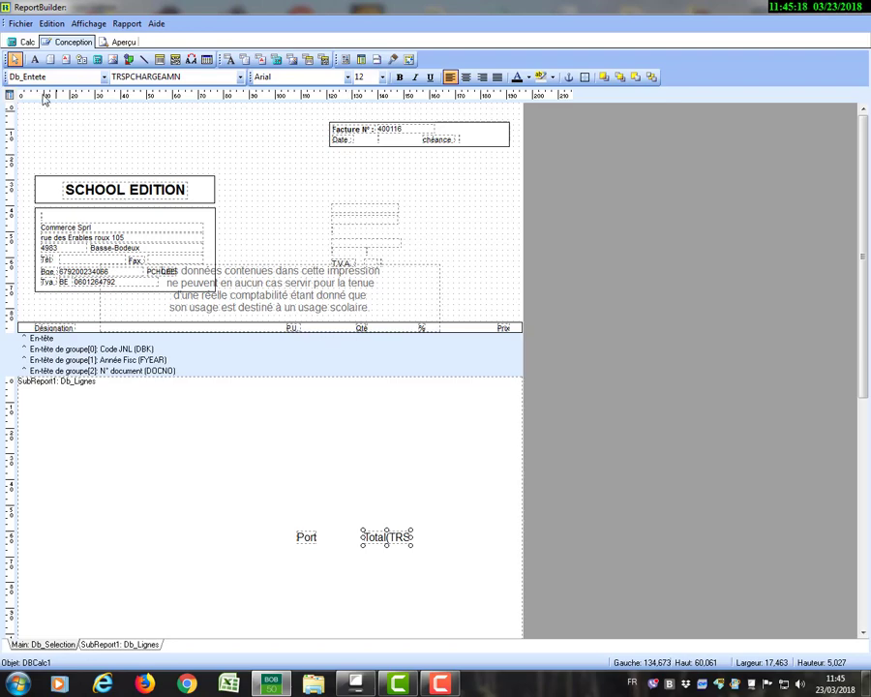
Step: Save the modified invoice layout under the name Vent1 and close the report designer
{"action": "left_click", "coordinate": [17, 24]}
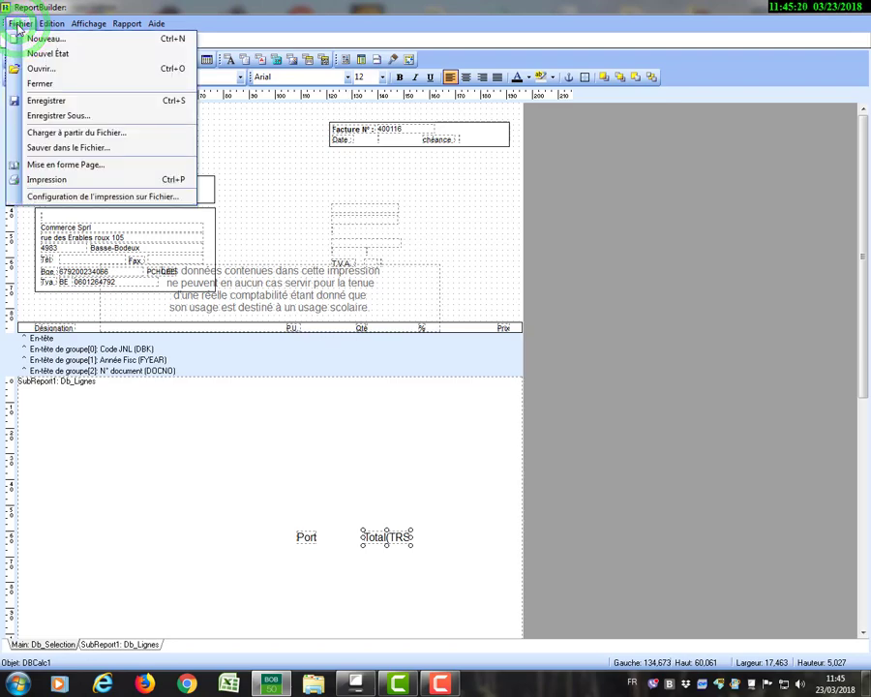
{"action": "left_click", "coordinate": [51, 104]}
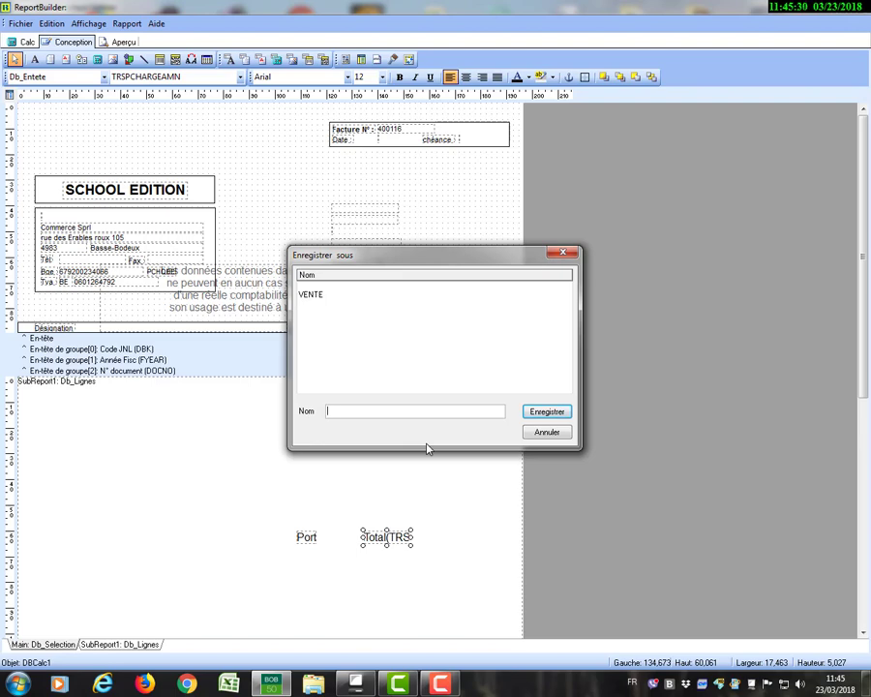
{"action": "type", "text": "Vent1"}
{"action": "left_click", "coordinate": [544, 412]}
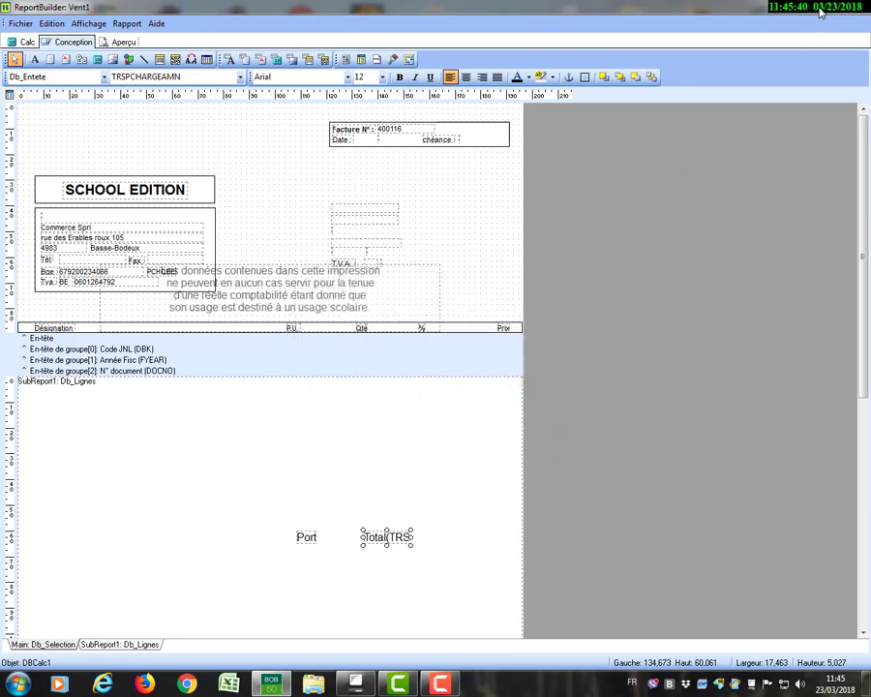
{"action": "left_click", "coordinate": [862, 9]}
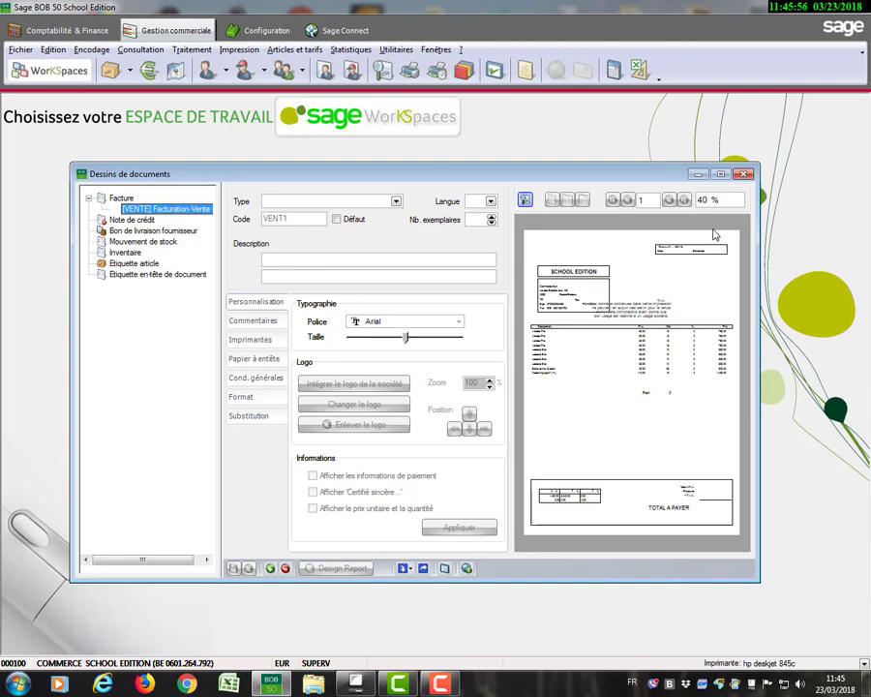
Step: Enlarge the invoice preview to 80 % to examine the modified layout
{"action": "double_click", "coordinate": [702, 200]}
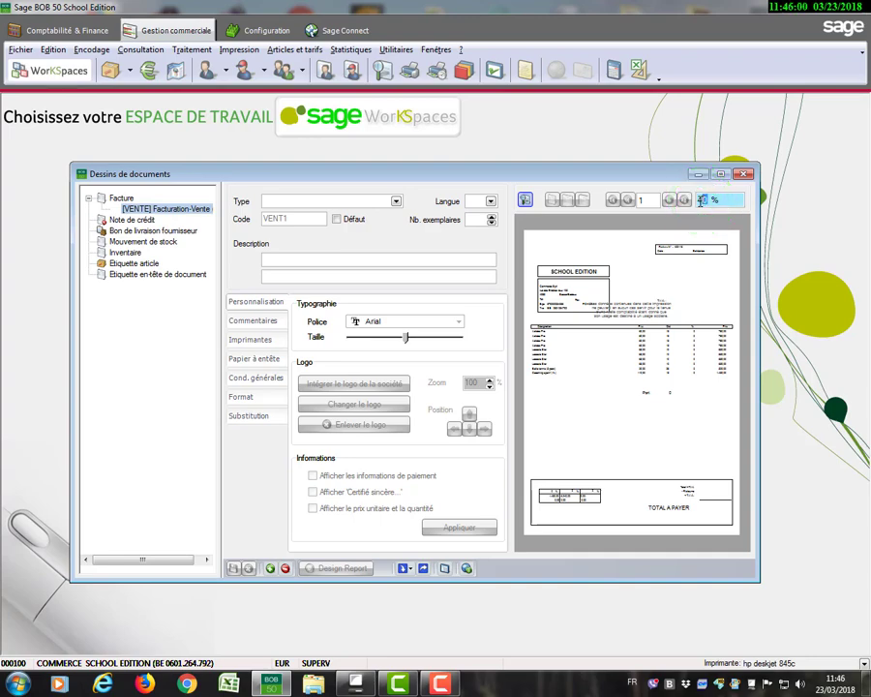
{"action": "left_click", "coordinate": [697, 201]}
{"action": "type", "text": "80"}
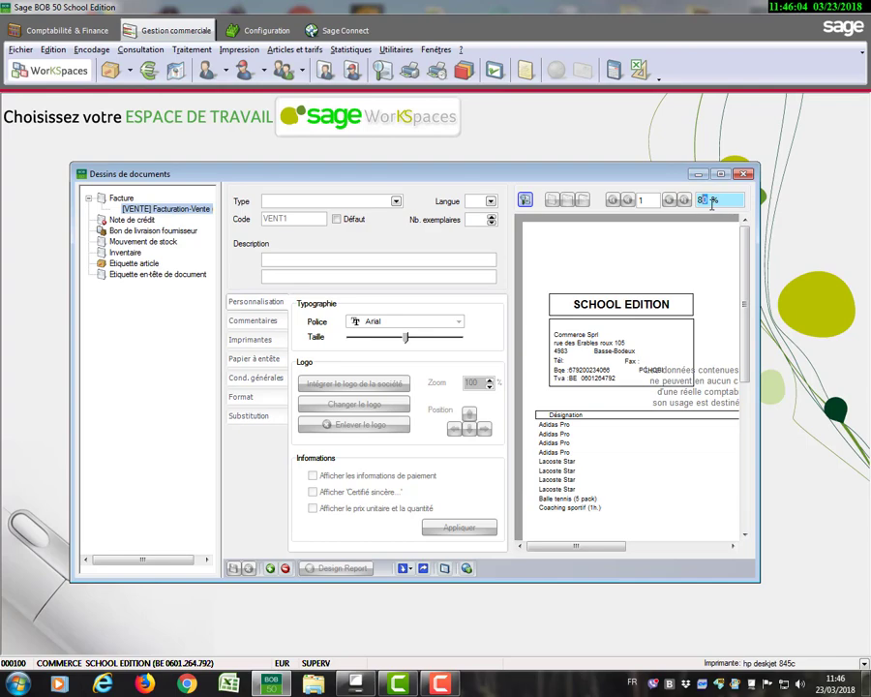
Step: Check the Port label and its amount field below the invoice lines in the preview, and close the document designs
{"action": "left_click", "coordinate": [732, 547]}
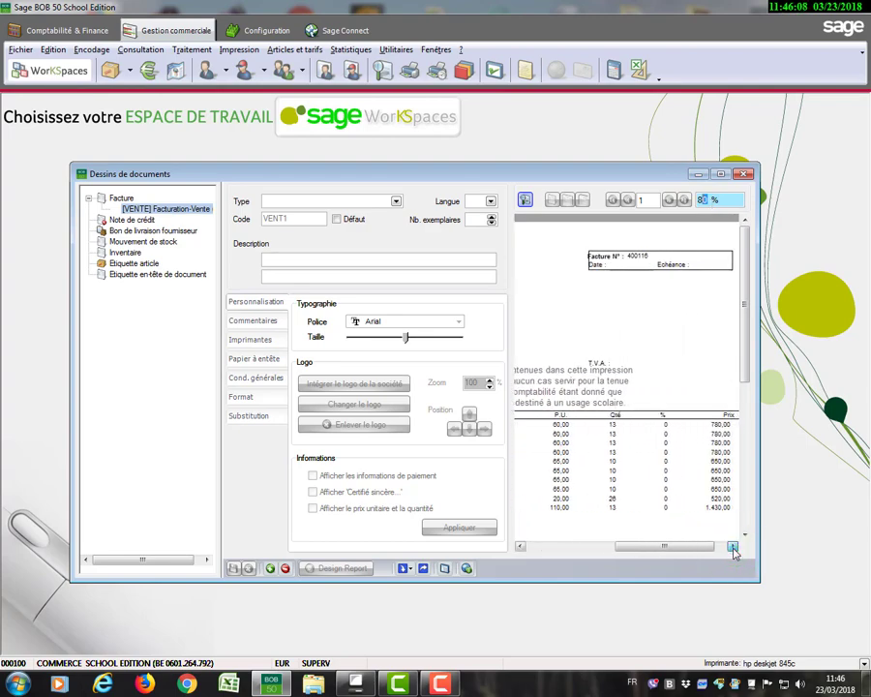
{"action": "left_click", "coordinate": [745, 535]}
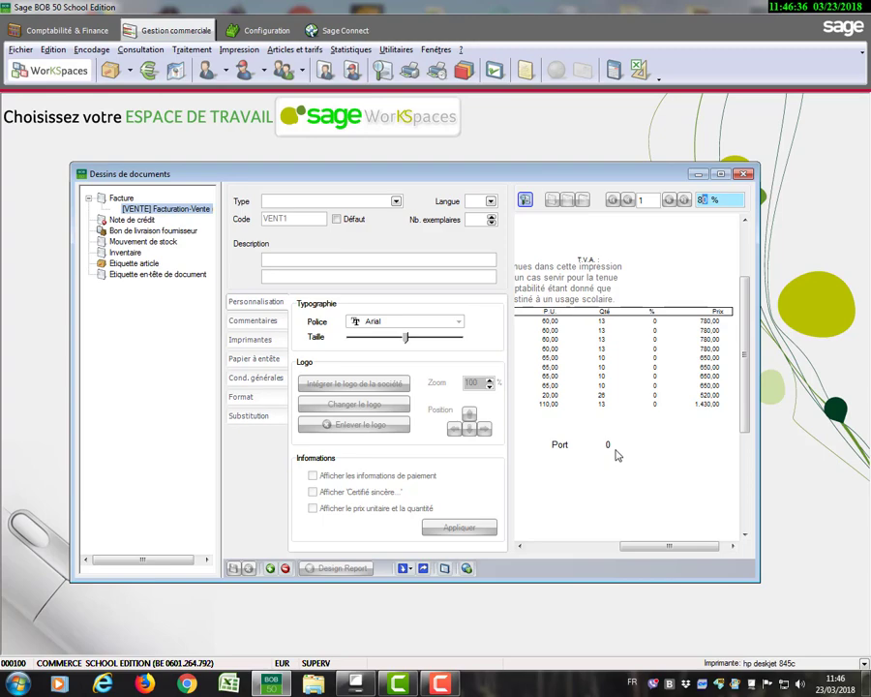
{"action": "left_click", "coordinate": [742, 175]}
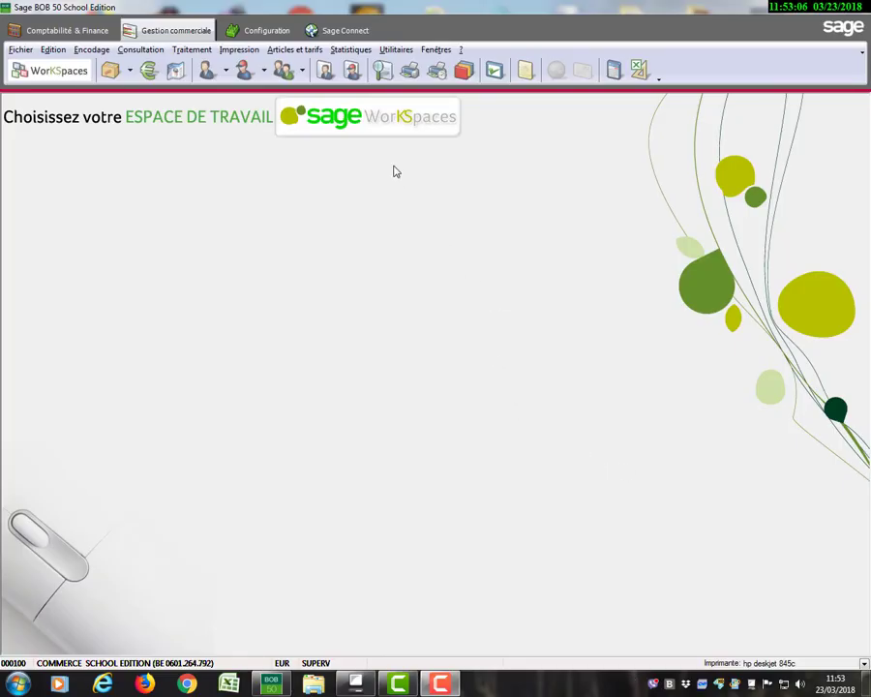
Step: Open the list of journals and look through the existing journals for a sales journal
{"action": "left_click", "coordinate": [393, 50]}
{"action": "mouse_move", "coordinate": [394, 65]}
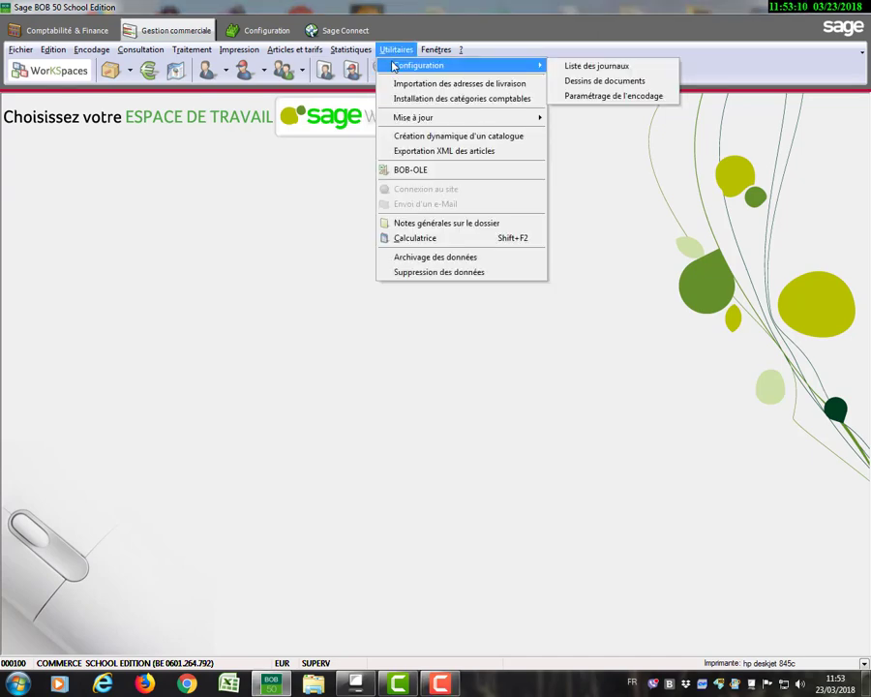
{"action": "left_click", "coordinate": [573, 67]}
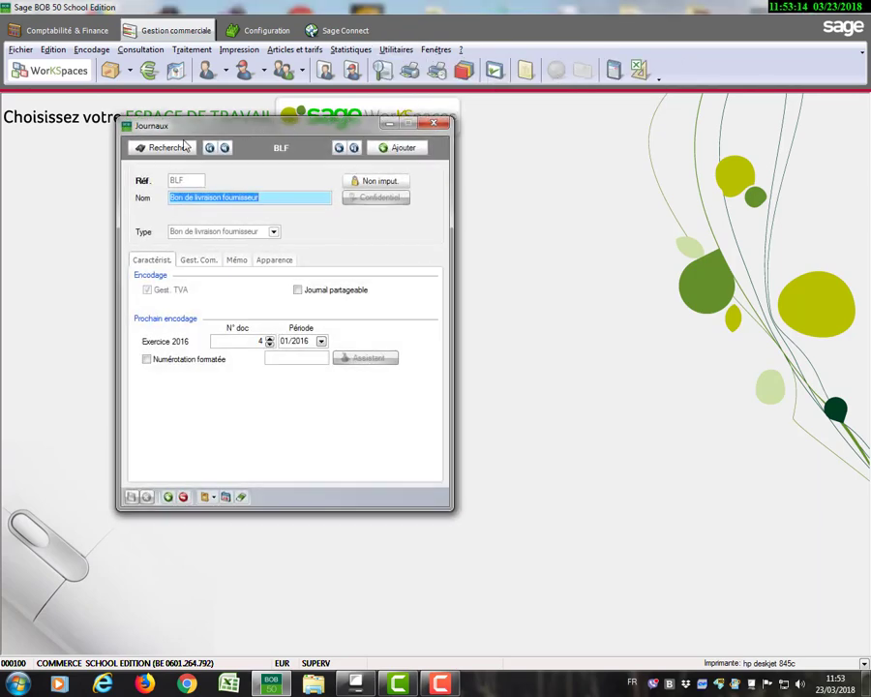
{"action": "left_click", "coordinate": [165, 147]}
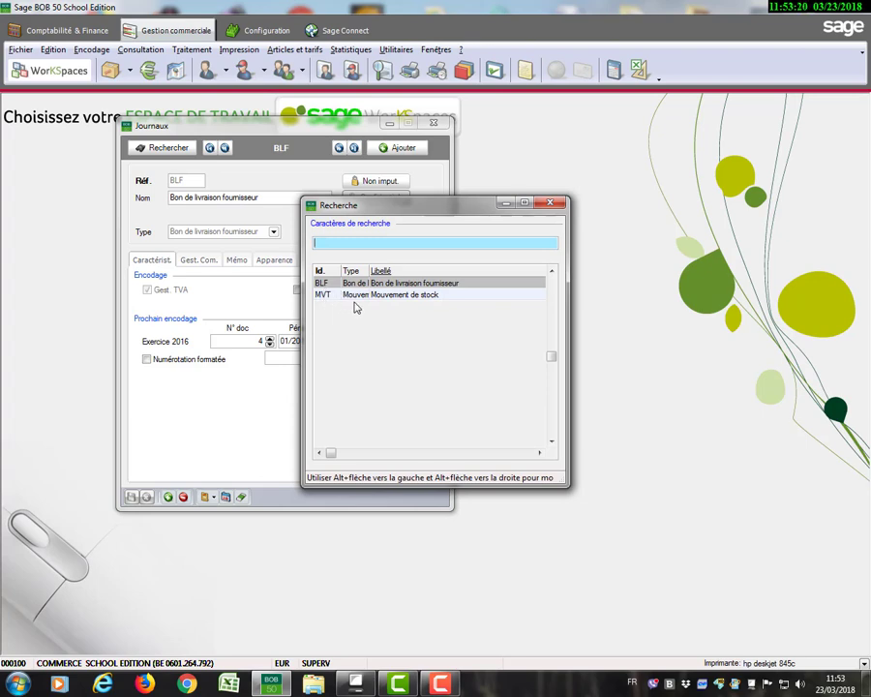
{"action": "left_click", "coordinate": [551, 204]}
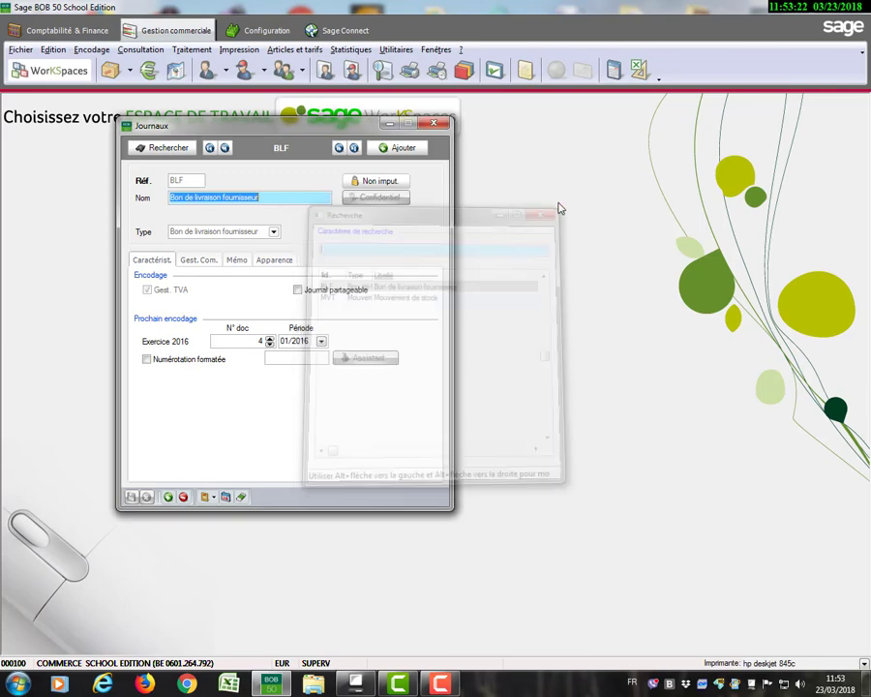
Step: Add a journal with reference VENT, name Facturation - Vente and type Vente
{"action": "left_click", "coordinate": [394, 152]}
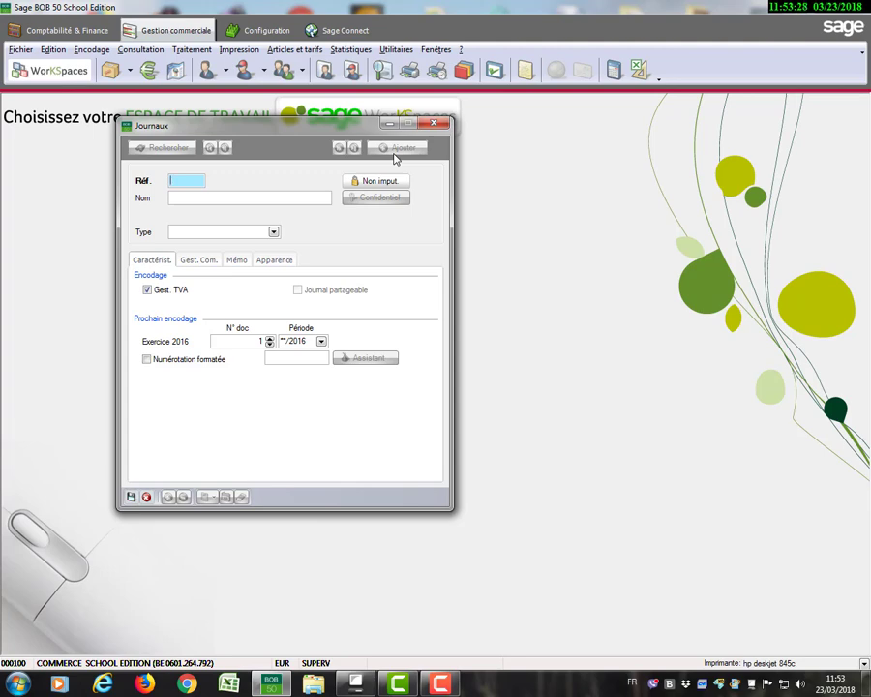
{"action": "type", "text": "VENT"}
{"action": "left_click", "coordinate": [225, 197]}
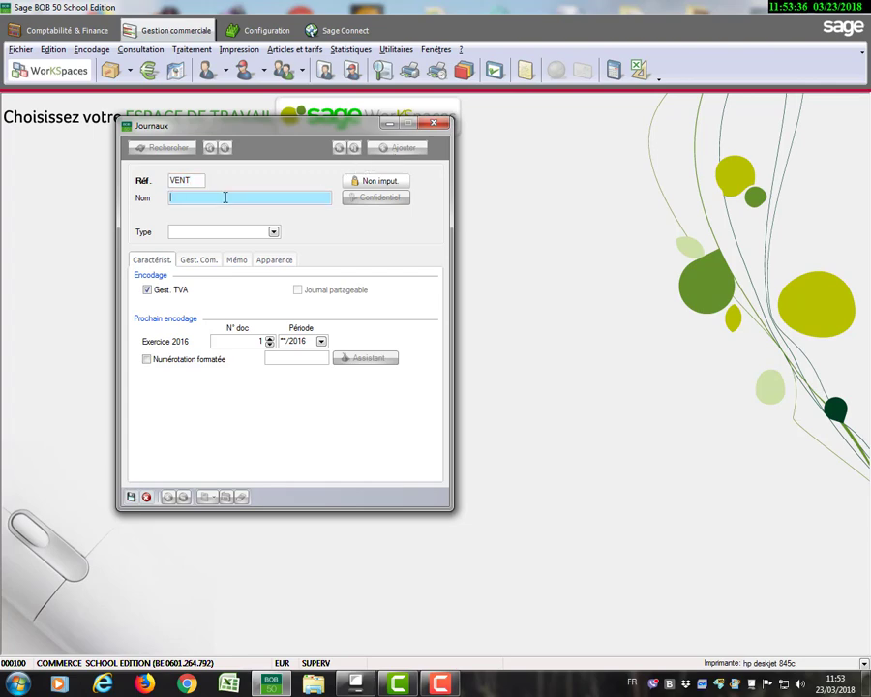
{"action": "type", "text": "Facturation - Vente"}
{"action": "left_click", "coordinate": [273, 232]}
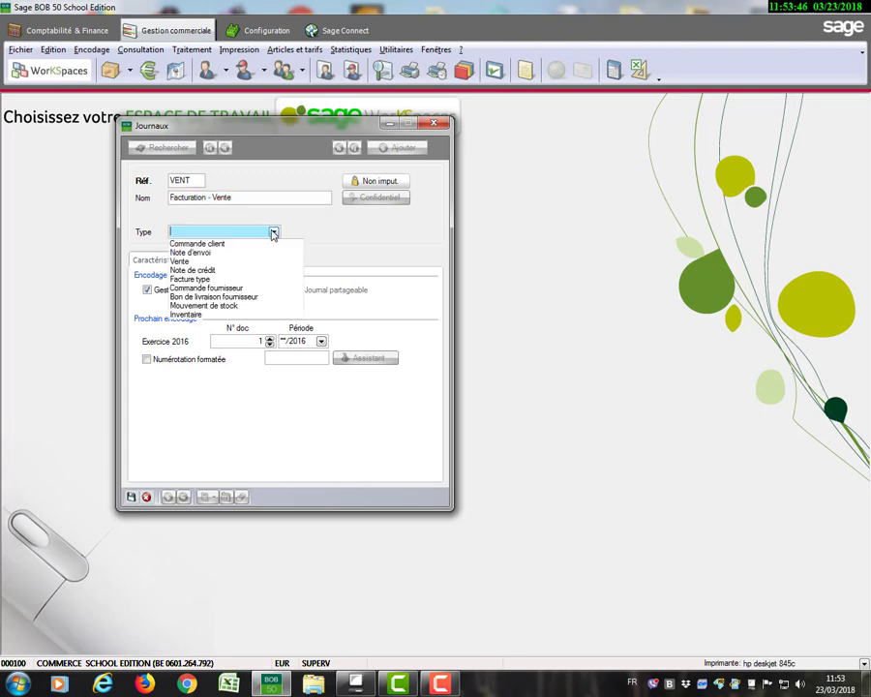
{"action": "left_click", "coordinate": [189, 262]}
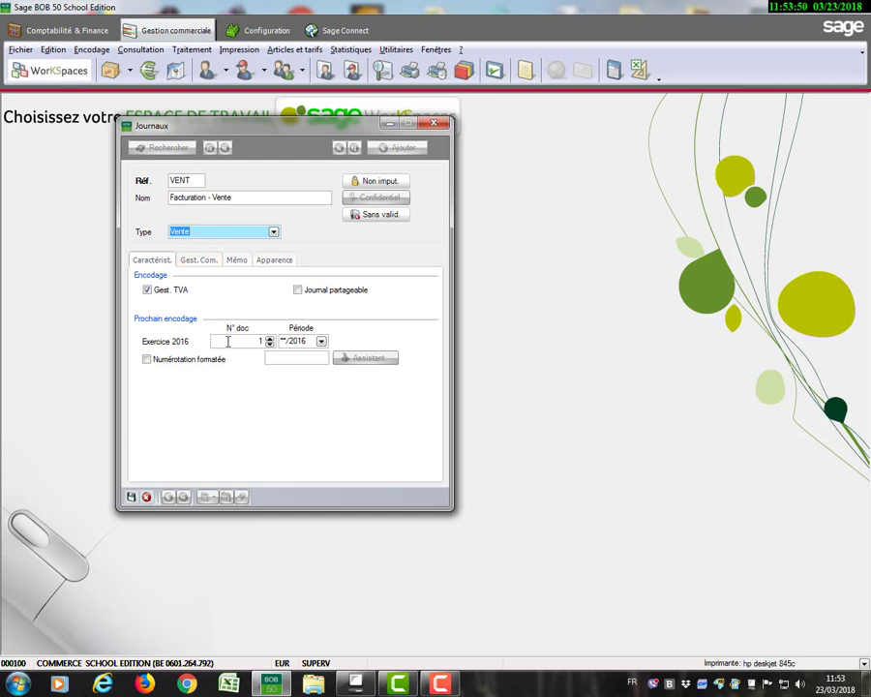
Step: Set the VENT journal's next entry period to 01/2016, save the journal and close its record
{"action": "left_click", "coordinate": [320, 342]}
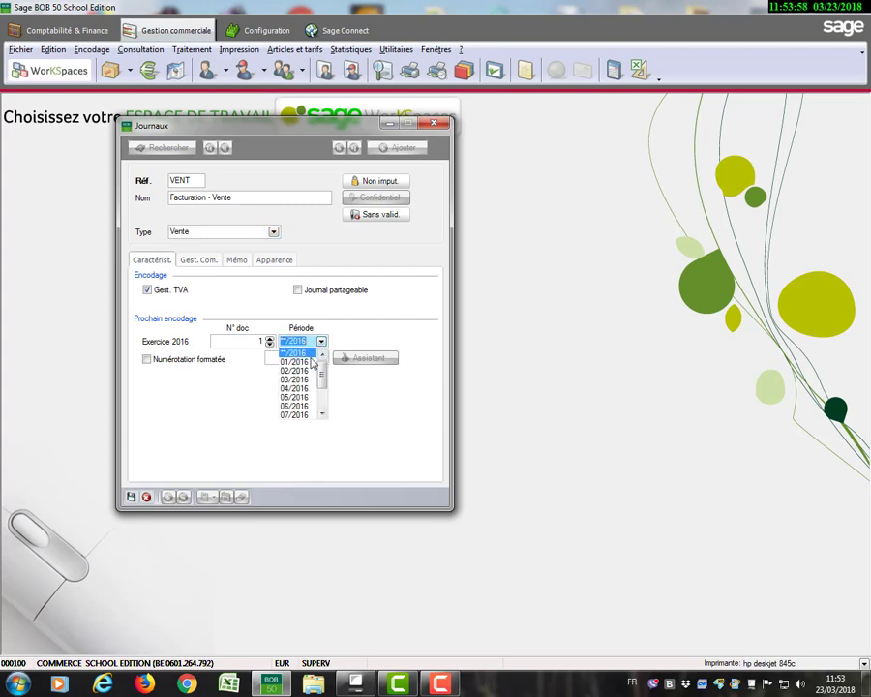
{"action": "left_click", "coordinate": [311, 362]}
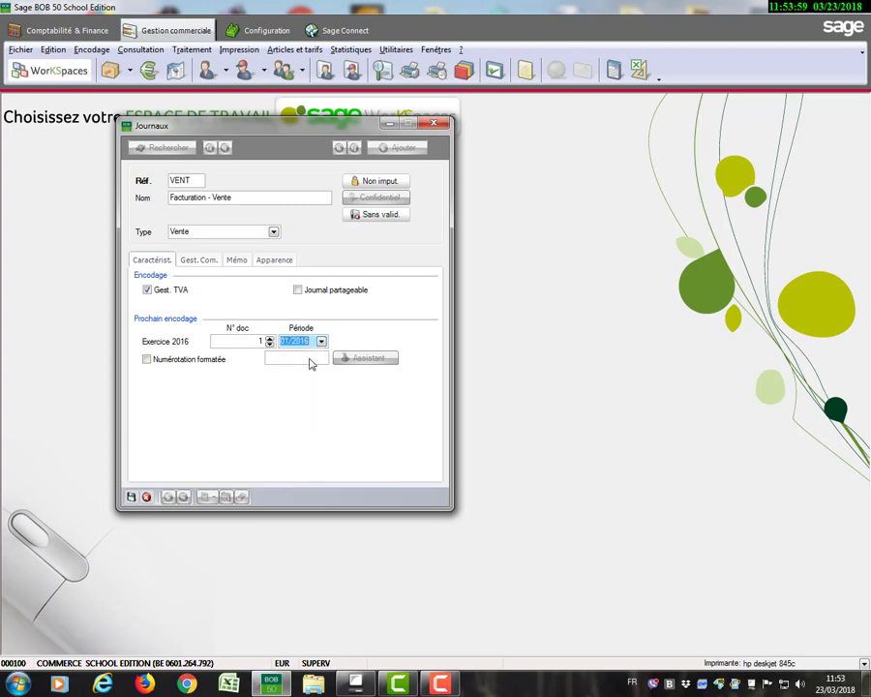
{"action": "left_click", "coordinate": [130, 498]}
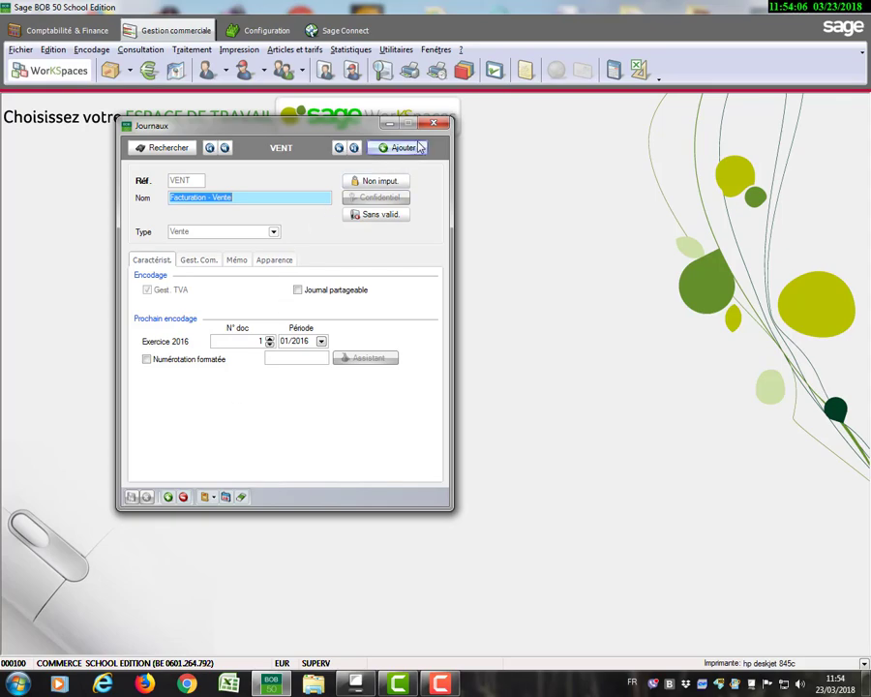
{"action": "left_click", "coordinate": [435, 126]}
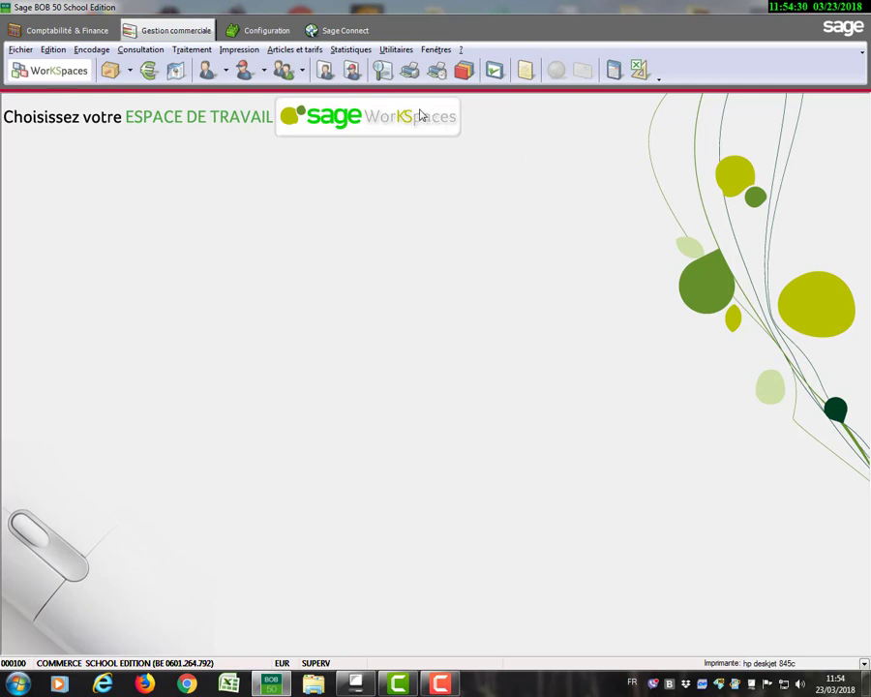
Step: Enable Frais de port and select Remise globale in the document header settings of the encoding parameters
{"action": "left_click", "coordinate": [395, 51]}
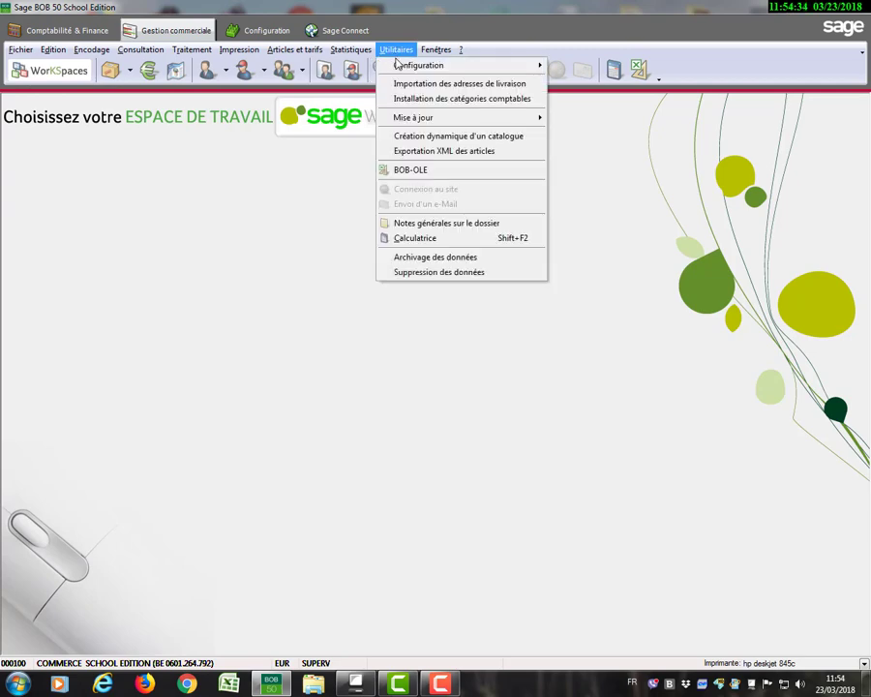
{"action": "mouse_move", "coordinate": [399, 66]}
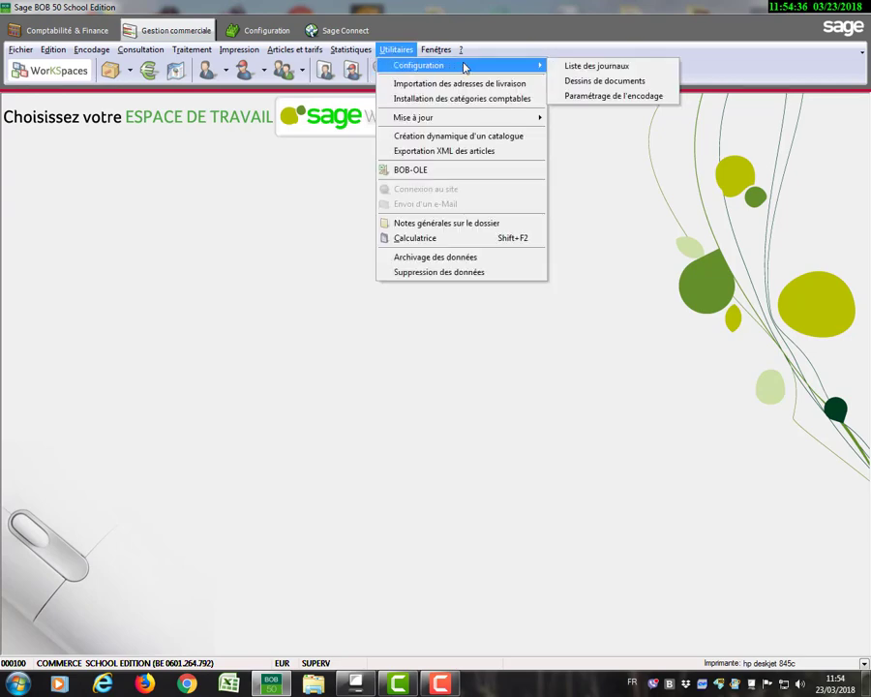
{"action": "left_click", "coordinate": [583, 96]}
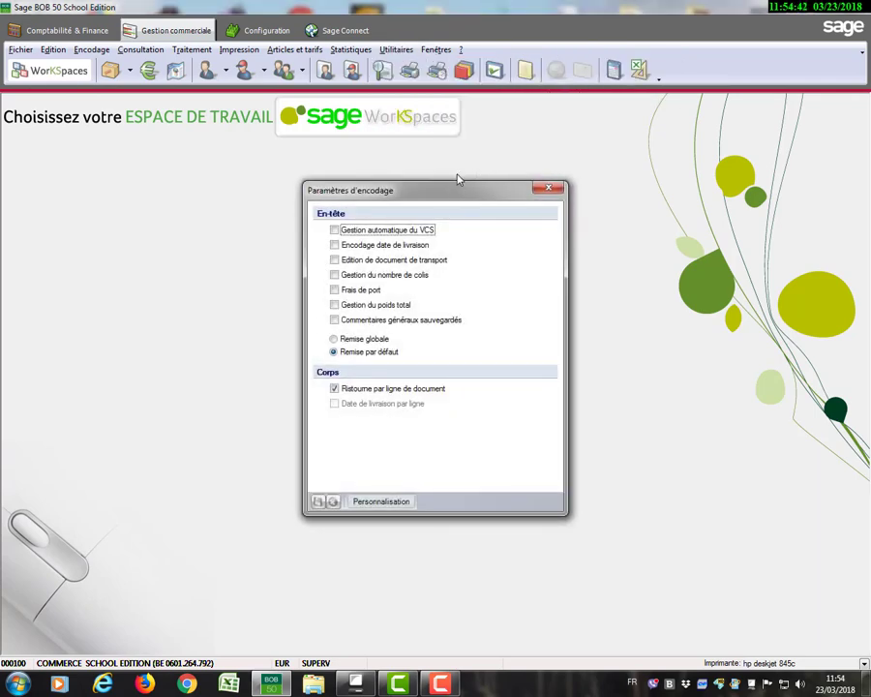
{"action": "left_click", "coordinate": [336, 291]}
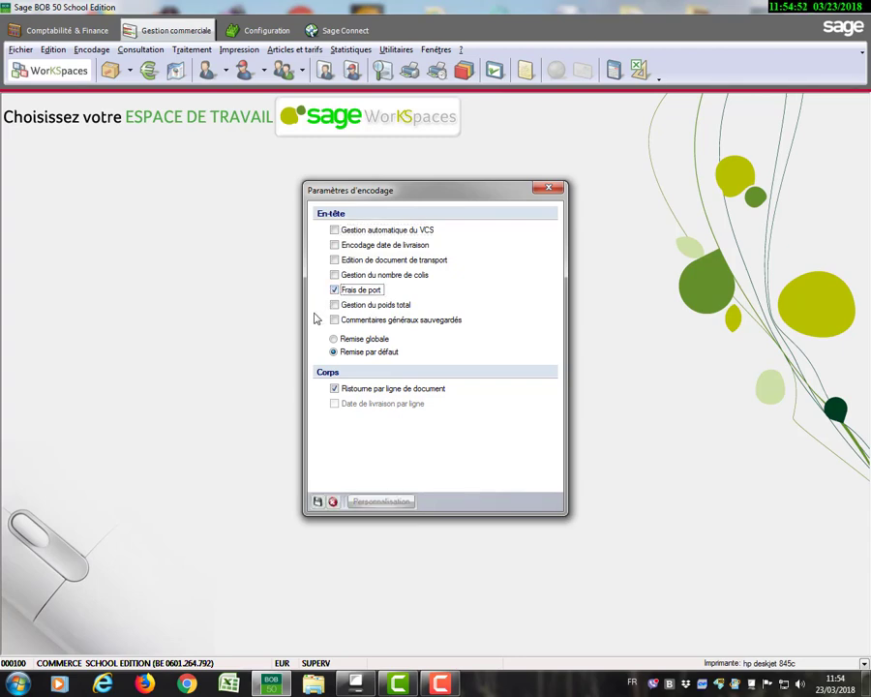
{"action": "left_click", "coordinate": [334, 339]}
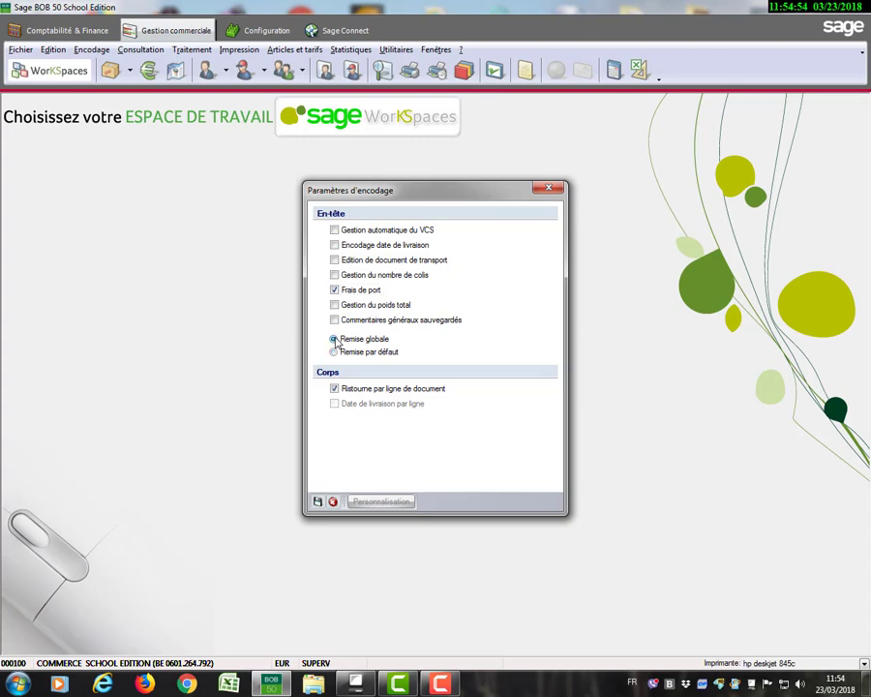